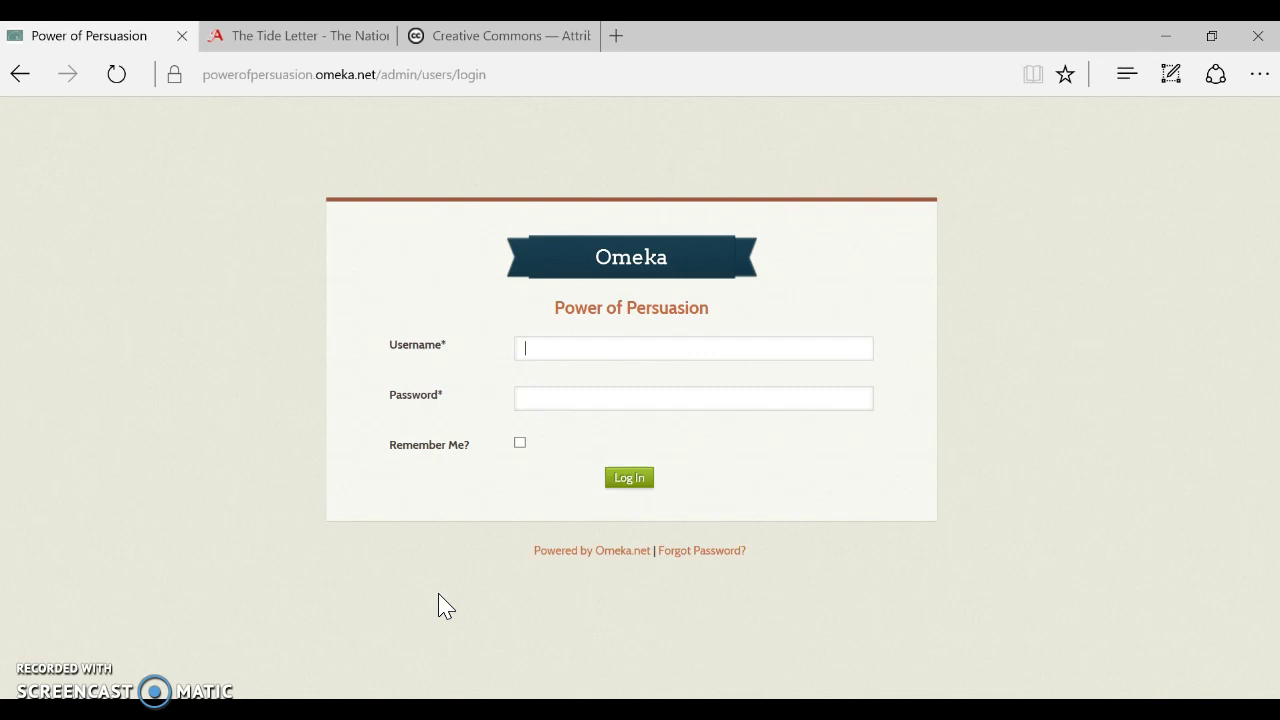
Log in to the Power of Persuasion admin with the site's username and password, declining password saving
{"action": "type", "text": "hhlibrary"}
{"action": "key", "text": "Tab"}
{"action": "type", "text": "**********"}
{"action": "left_click", "coordinate": [624, 484]}
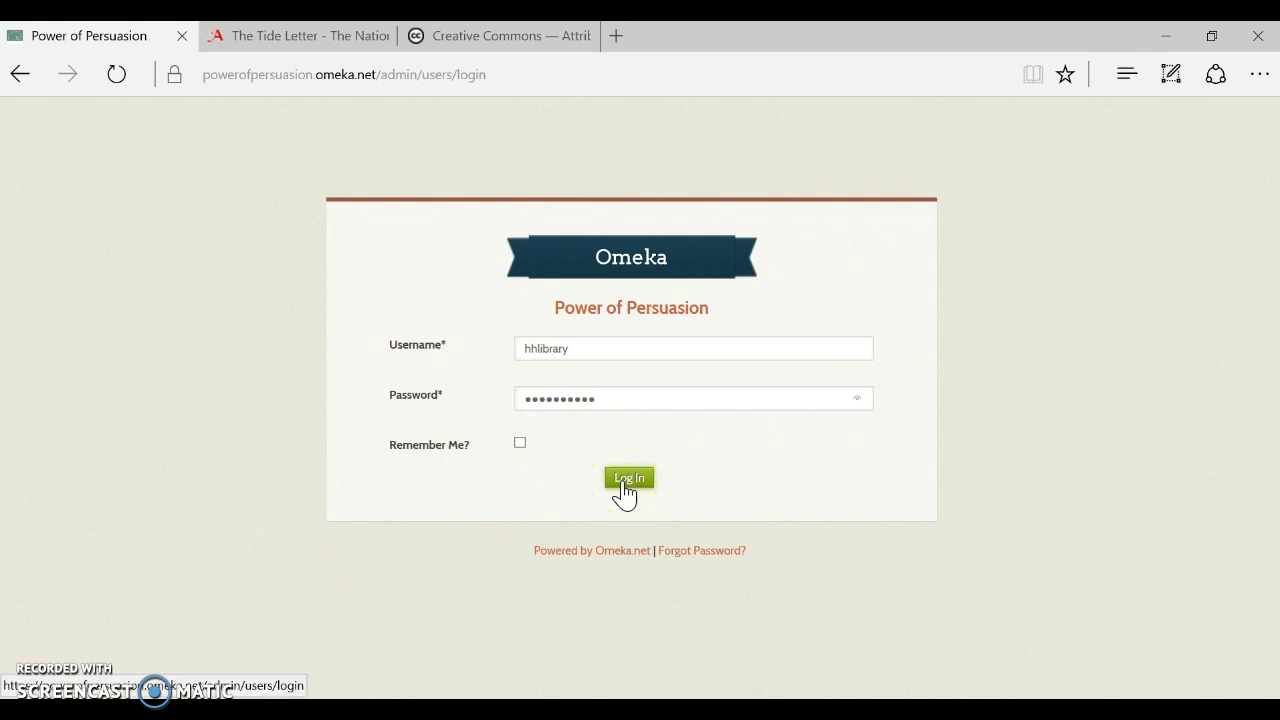
{"action": "left_click", "coordinate": [1040, 668]}
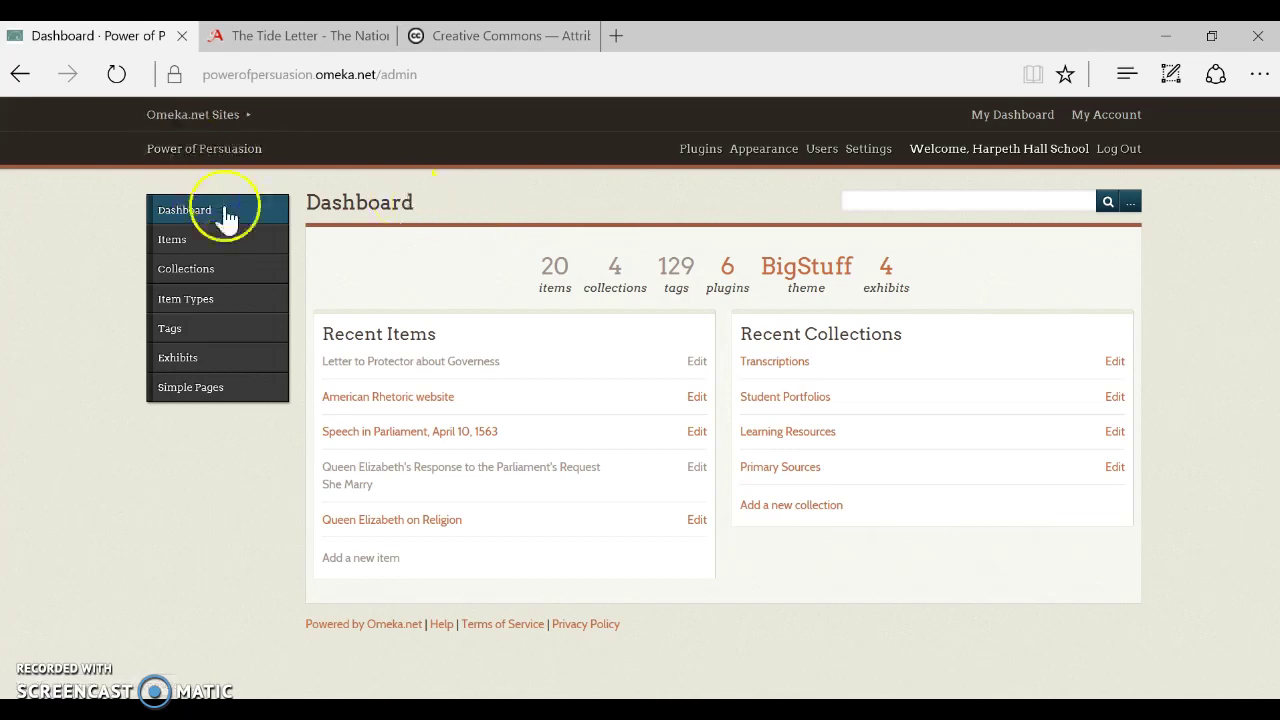
Open Browse Collections showing Transcriptions, Student Portfolios, Learning Resources and Primary Sources
{"action": "left_click", "coordinate": [215, 268]}
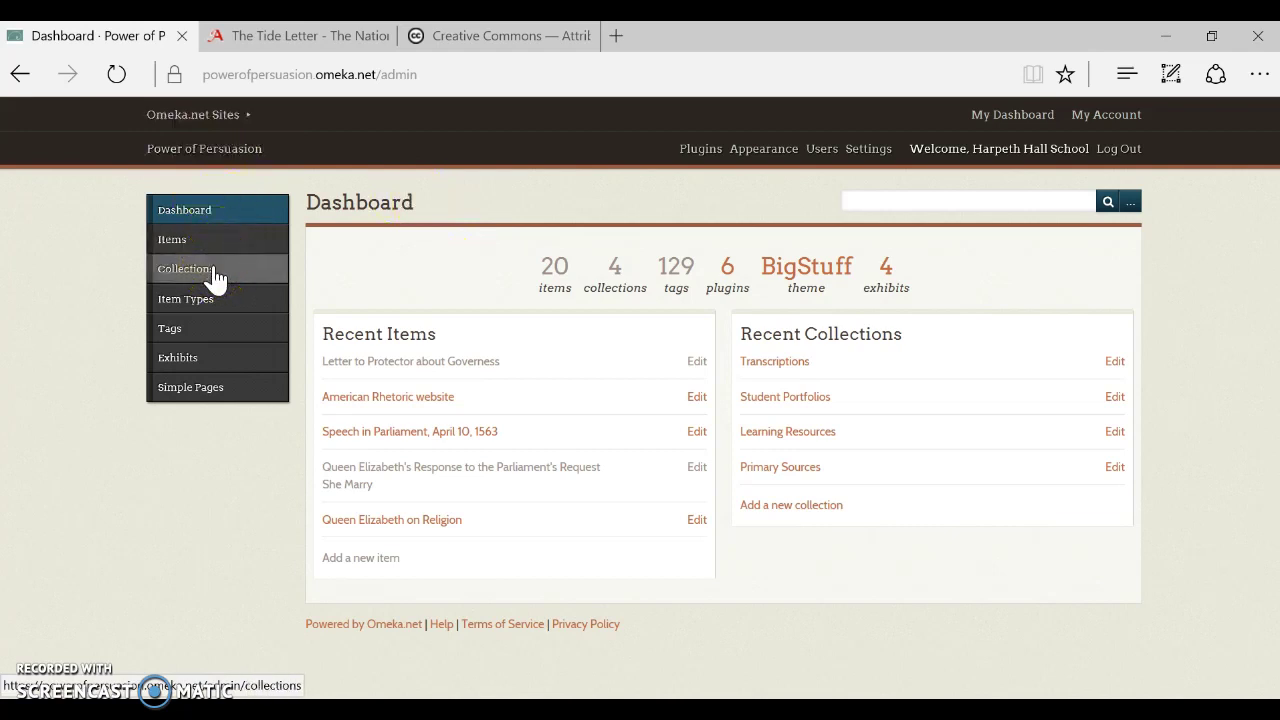
{"action": "left_click", "coordinate": [213, 275]}
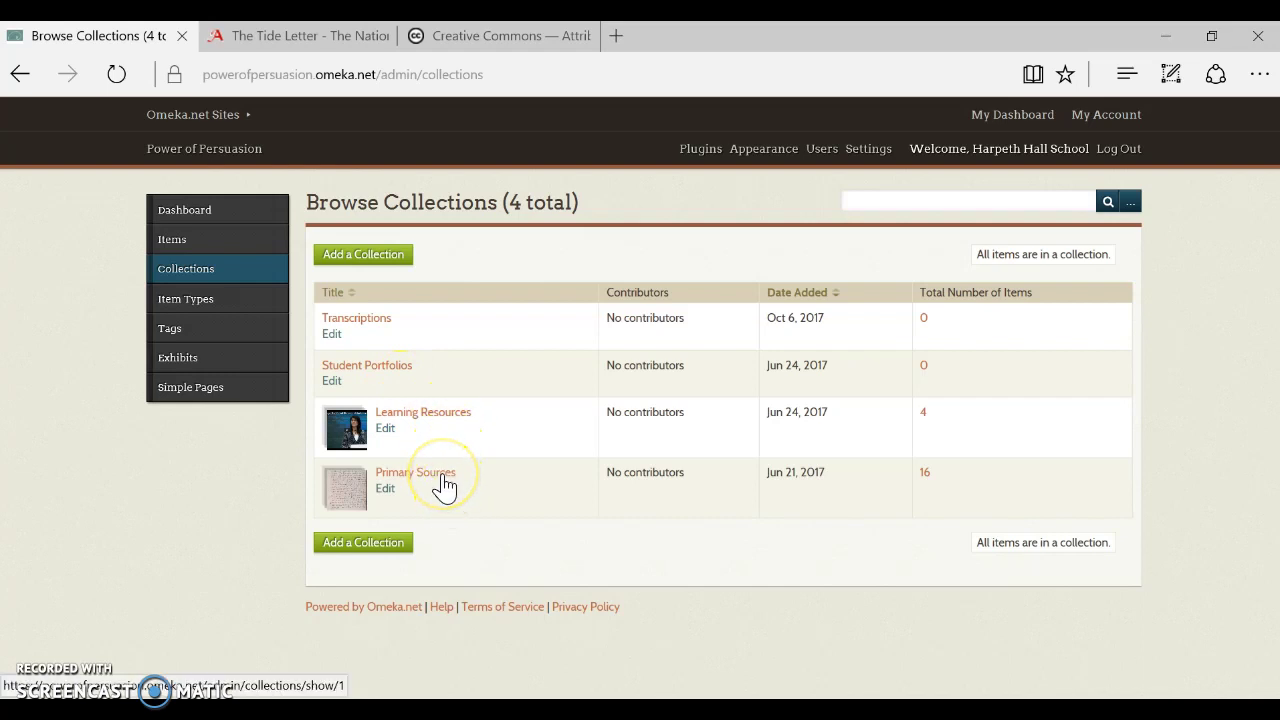
Scroll through the 16 item types and their descriptions, then go to the Tags page
{"action": "left_click", "coordinate": [221, 310]}
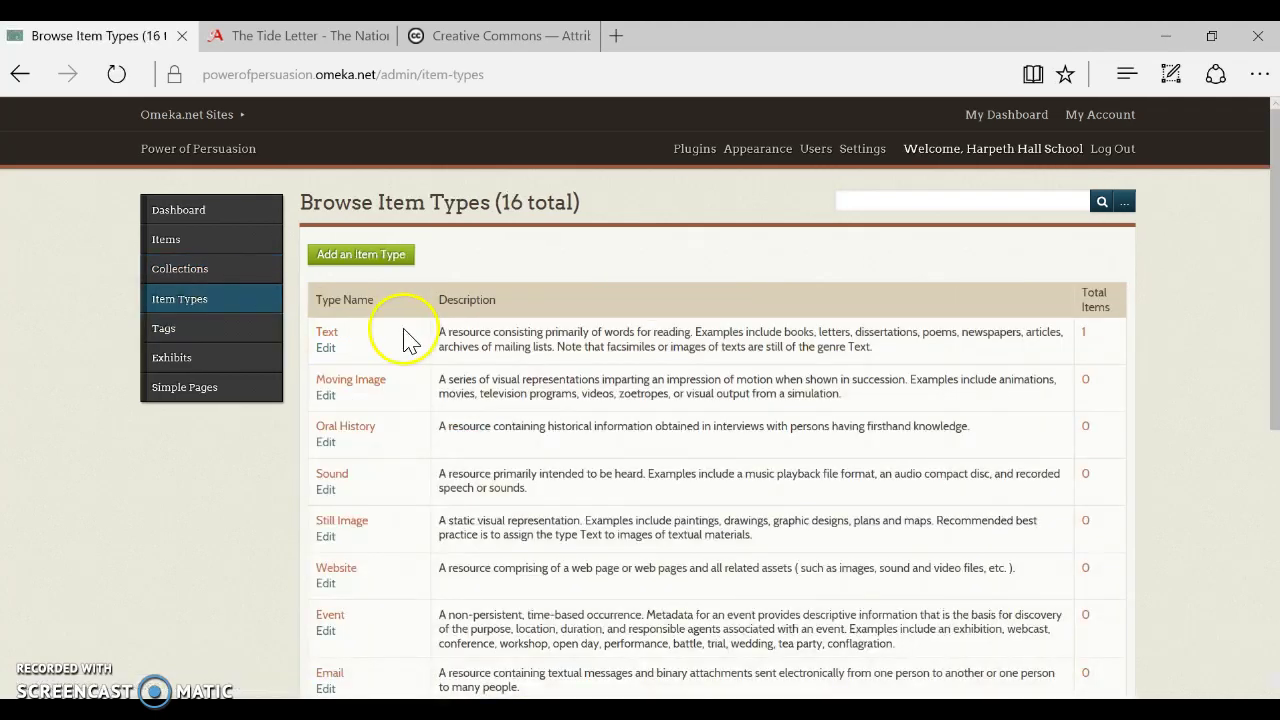
{"action": "scroll", "coordinate": [688, 385], "scroll_direction": "down", "scroll_amount": 2}
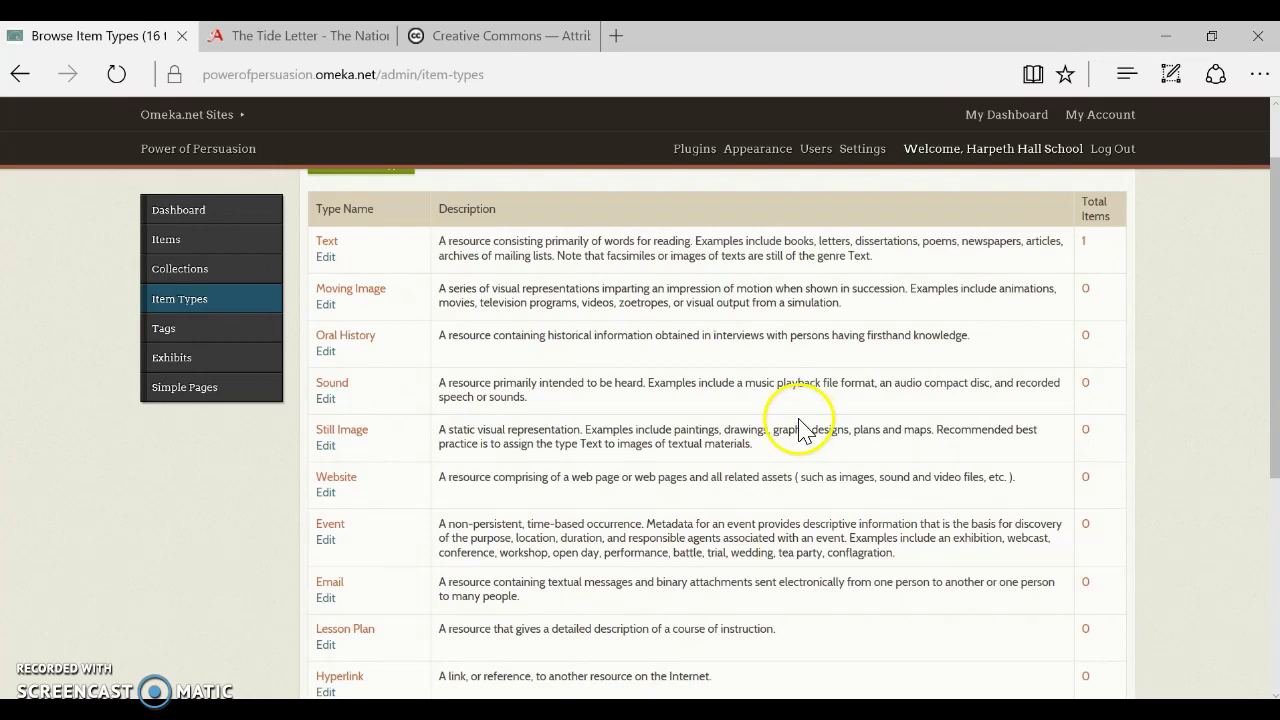
{"action": "scroll", "coordinate": [800, 430], "scroll_direction": "down", "scroll_amount": 3}
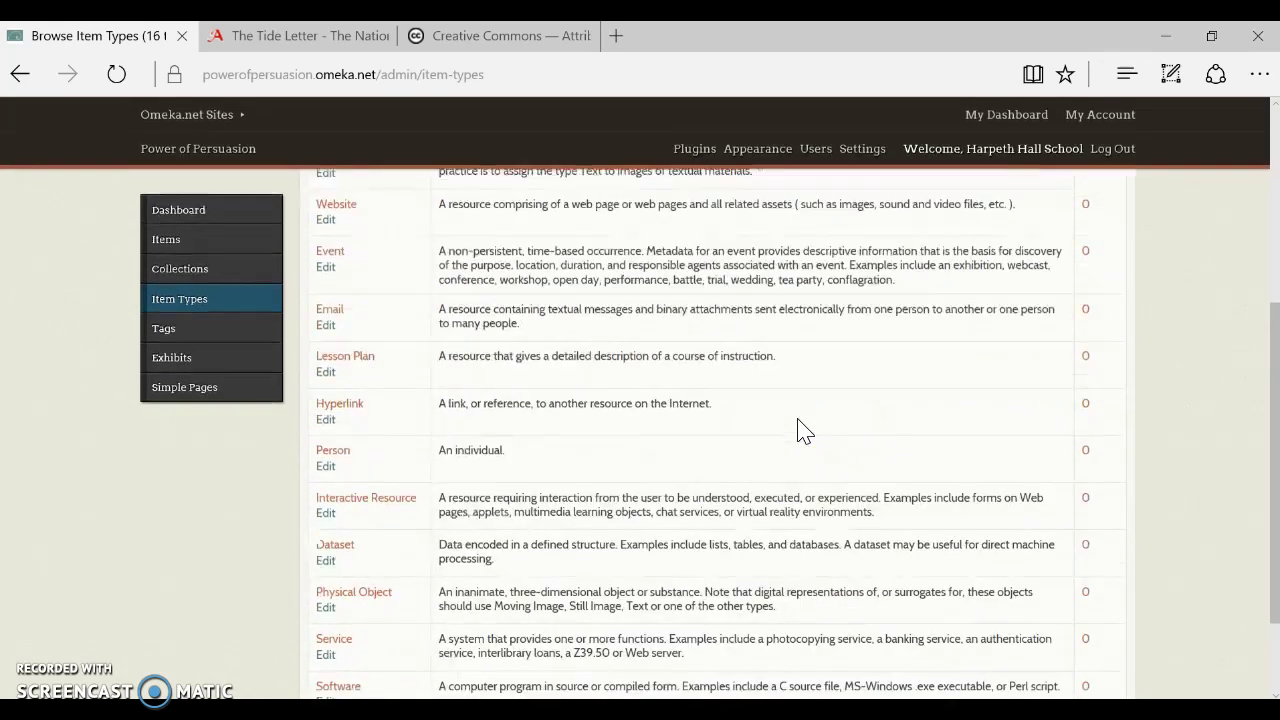
{"action": "scroll", "coordinate": [848, 482], "scroll_direction": "down", "scroll_amount": 2}
{"action": "scroll", "coordinate": [851, 471], "scroll_direction": "up", "scroll_amount": 5}
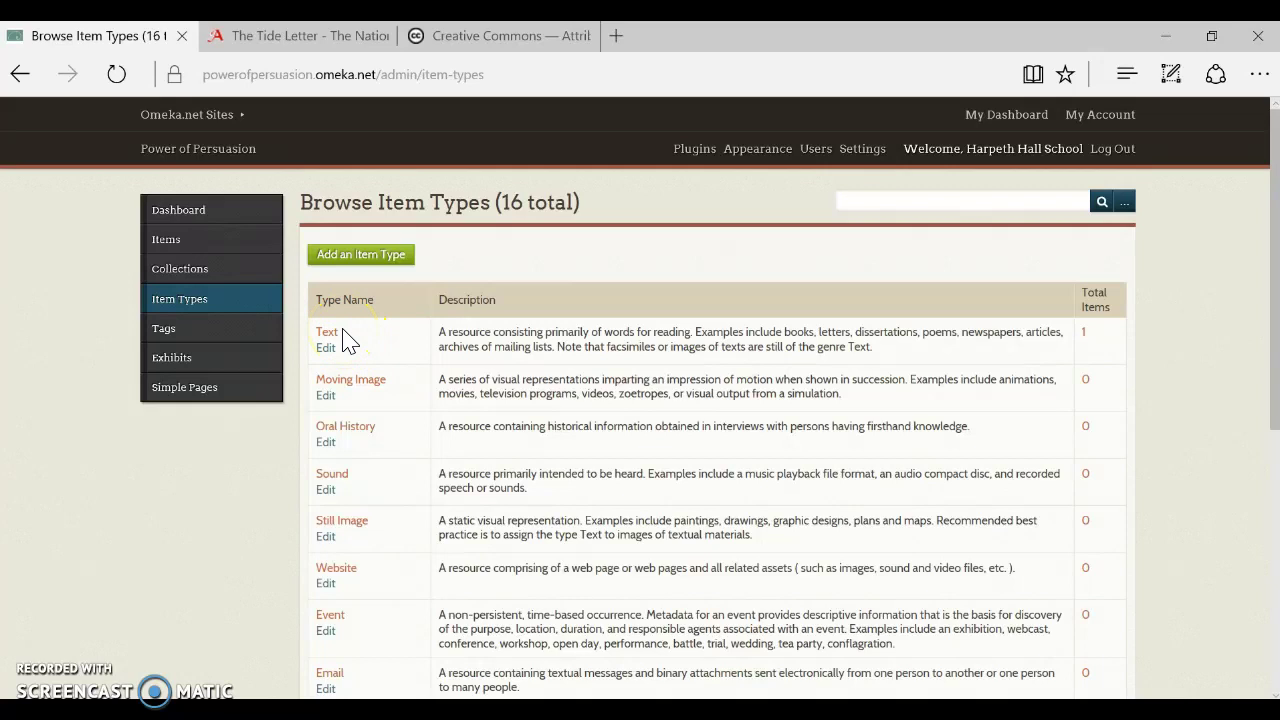
{"action": "left_click", "coordinate": [189, 340]}
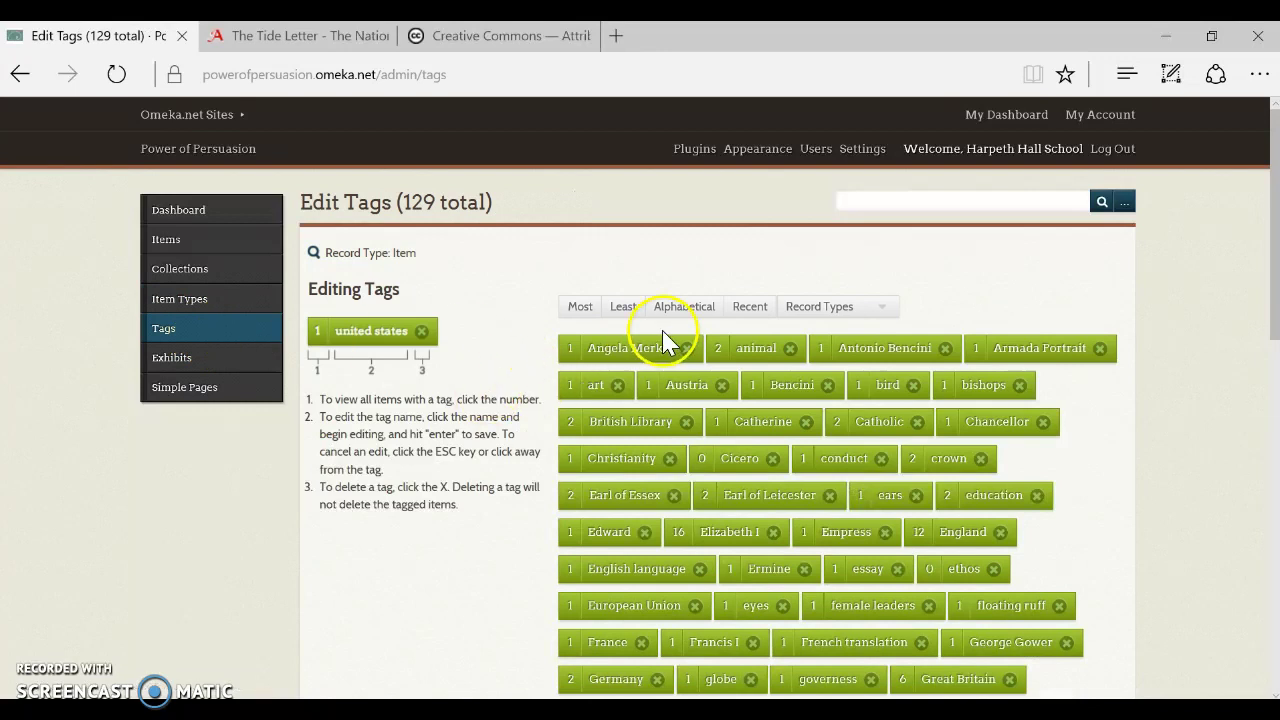
Scroll the 129-tag Edit Tags list, then open Browse Items with all 20 items
{"action": "scroll", "coordinate": [1010, 290], "scroll_direction": "down", "scroll_amount": 1}
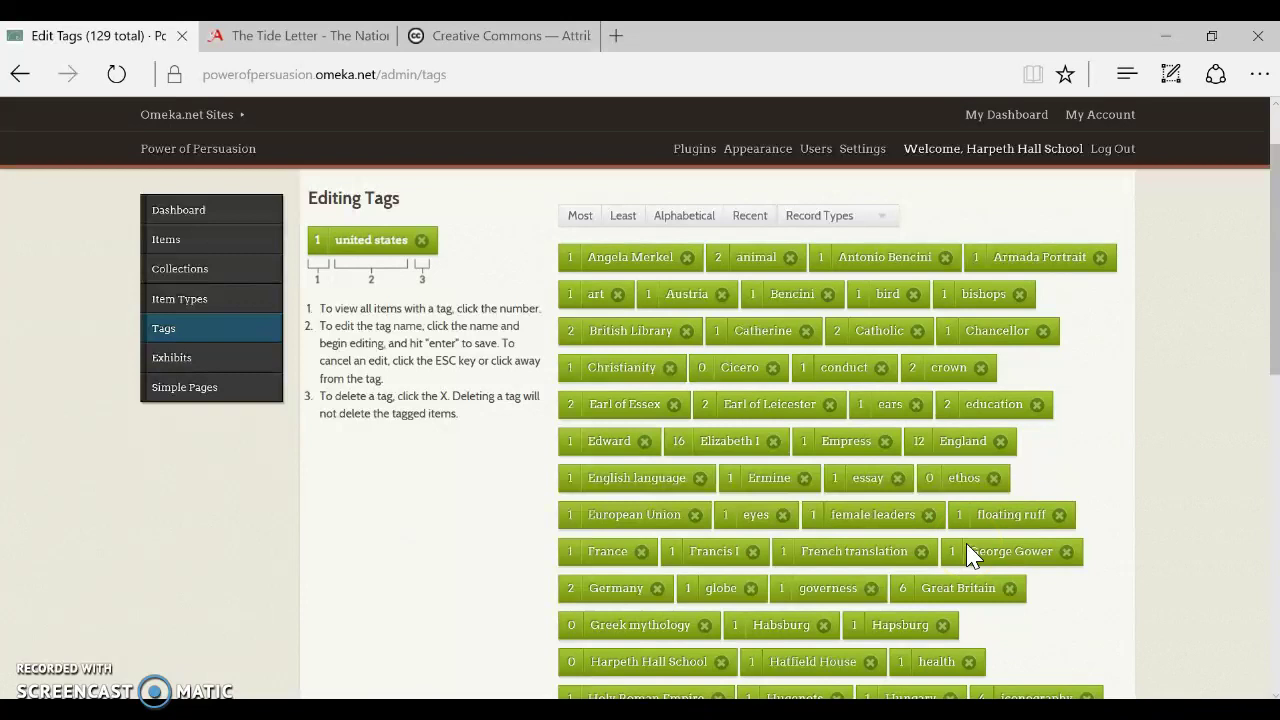
{"action": "left_click", "coordinate": [195, 214]}
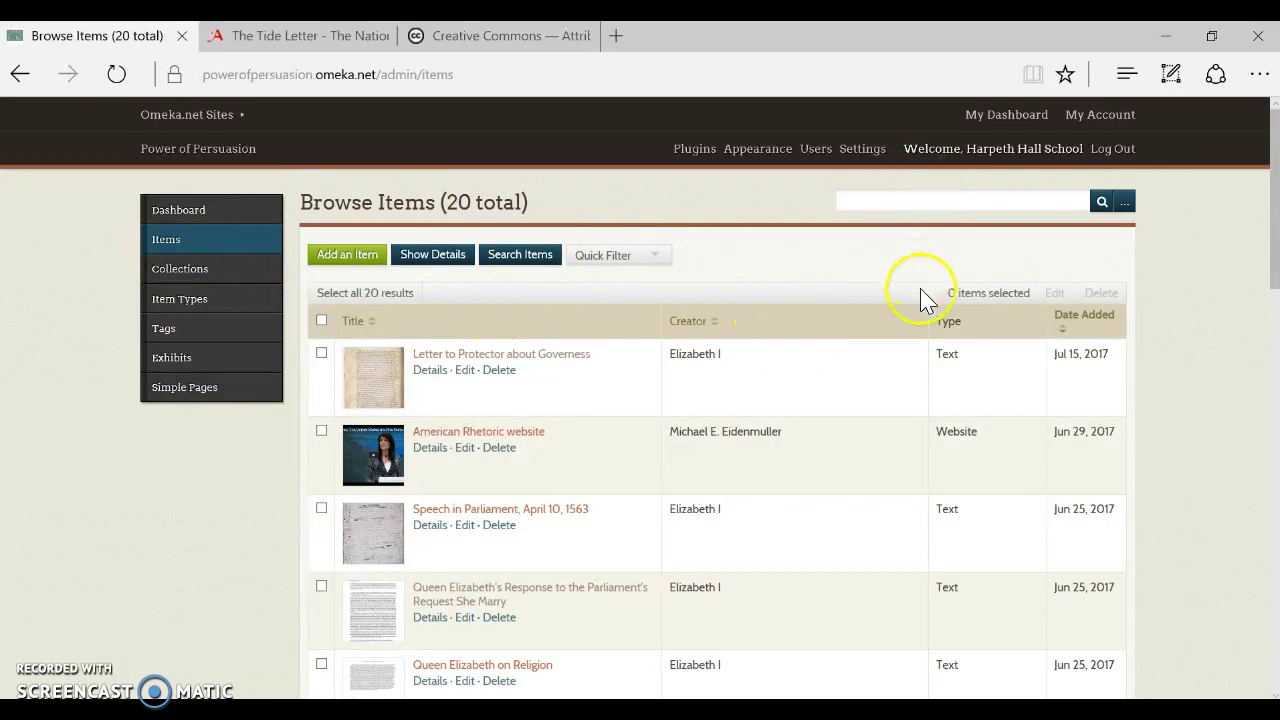
Scroll down the items list and open the Tide Letter record by Elizabeth I
{"action": "scroll", "coordinate": [925, 320], "scroll_direction": "down", "scroll_amount": 2}
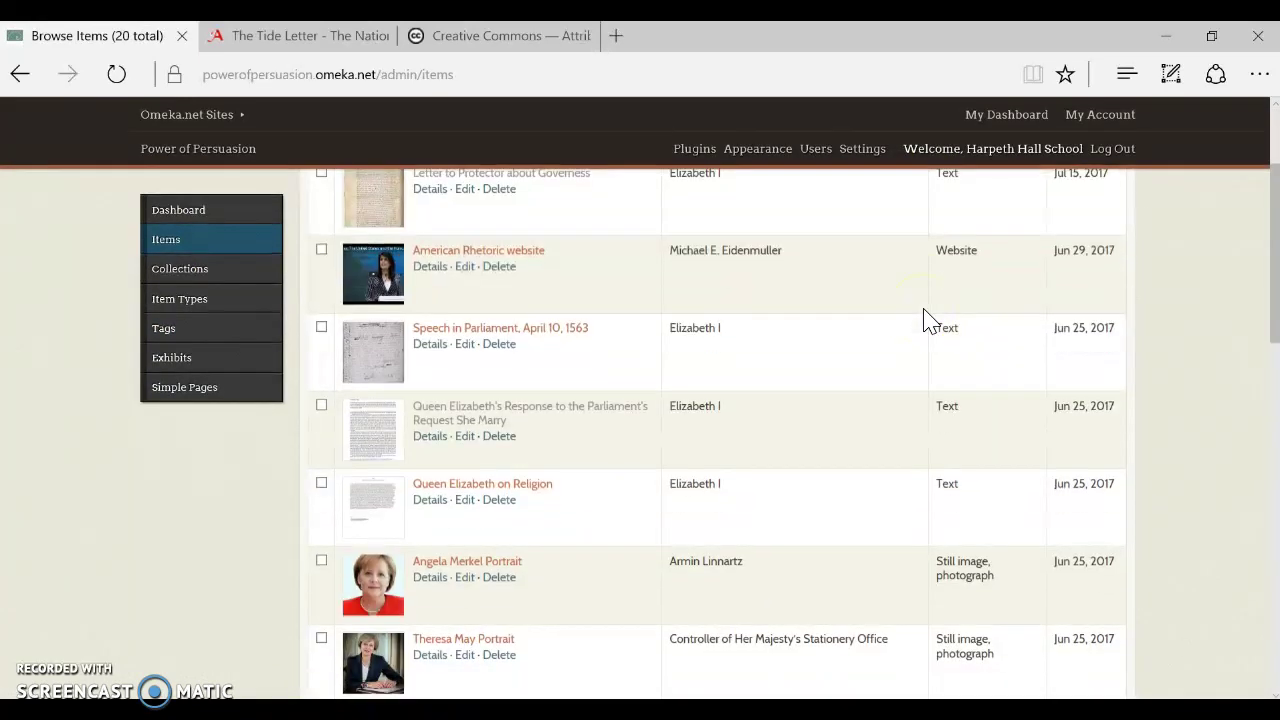
{"action": "left_click", "coordinate": [885, 415]}
{"action": "scroll", "coordinate": [885, 415], "scroll_direction": "down", "scroll_amount": 5}
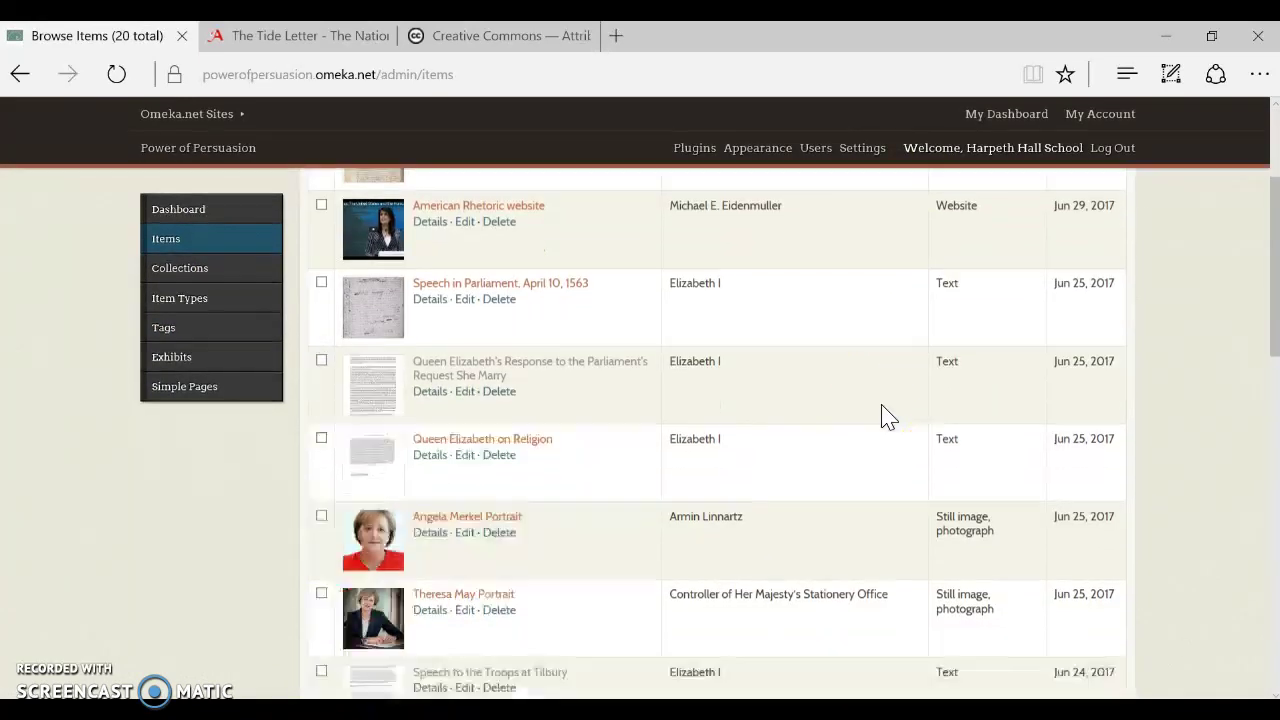
{"action": "scroll", "coordinate": [885, 415], "scroll_direction": "down", "scroll_amount": 2}
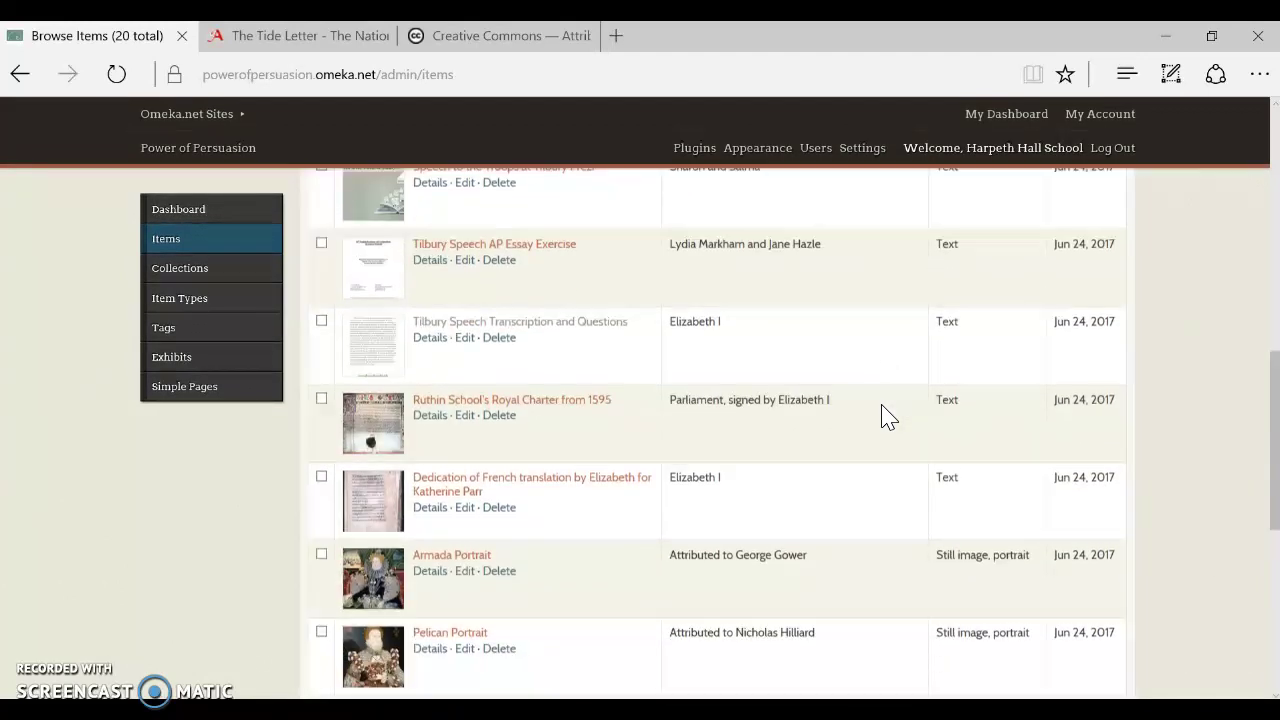
{"action": "scroll", "coordinate": [885, 415], "scroll_direction": "down", "scroll_amount": 2}
{"action": "scroll", "coordinate": [885, 415], "scroll_direction": "down", "scroll_amount": 2}
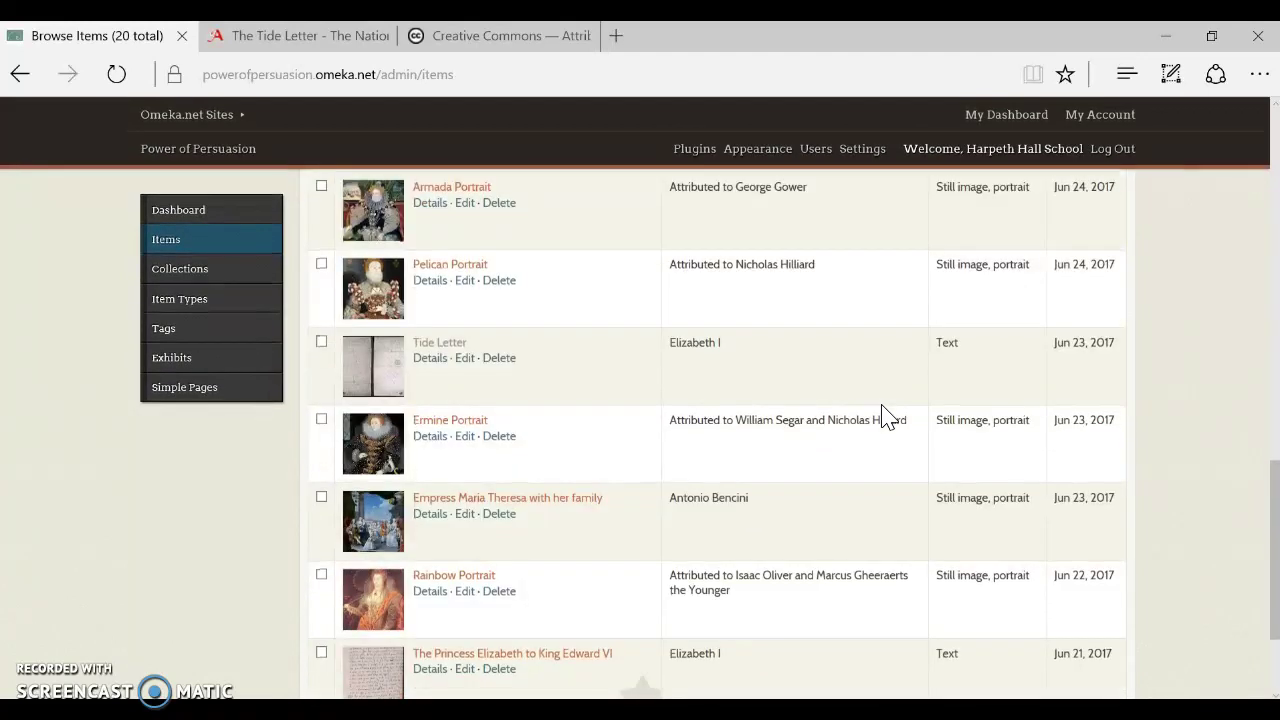
{"action": "left_click", "coordinate": [443, 345]}
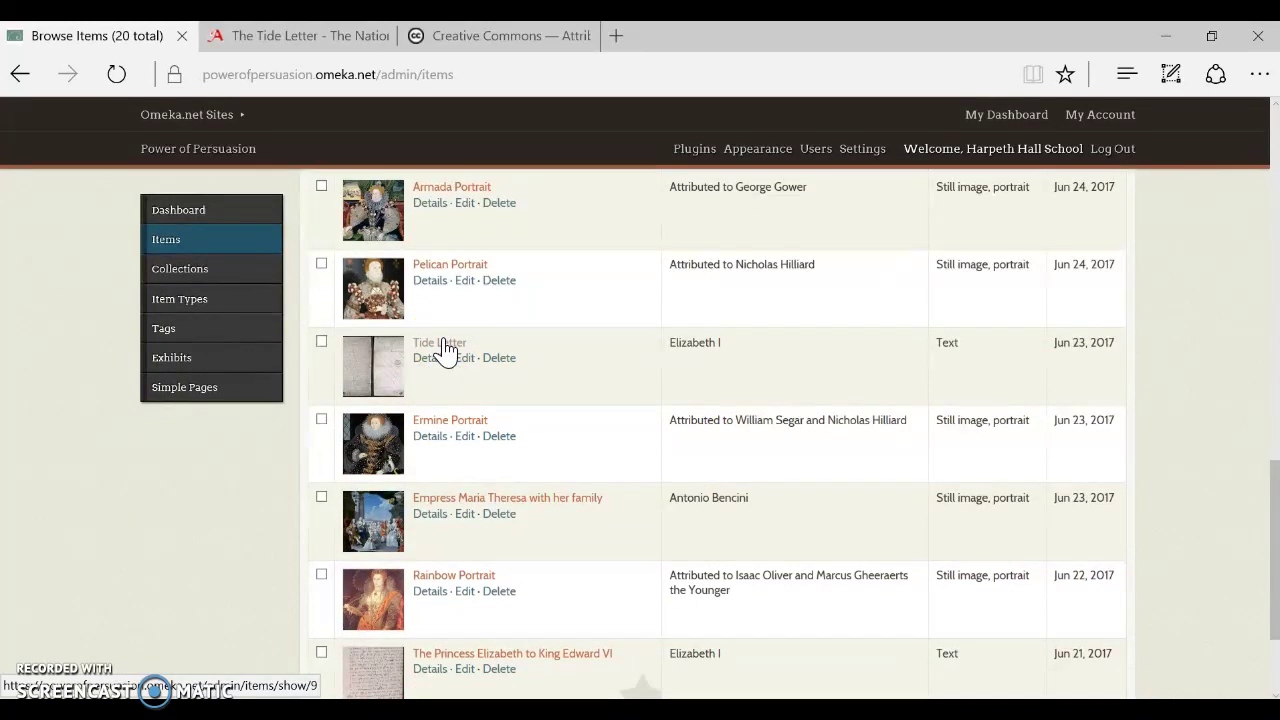
Review the Tide Letter record and copy the National Archives Tide Letter page URL
{"action": "left_click", "coordinate": [521, 371]}
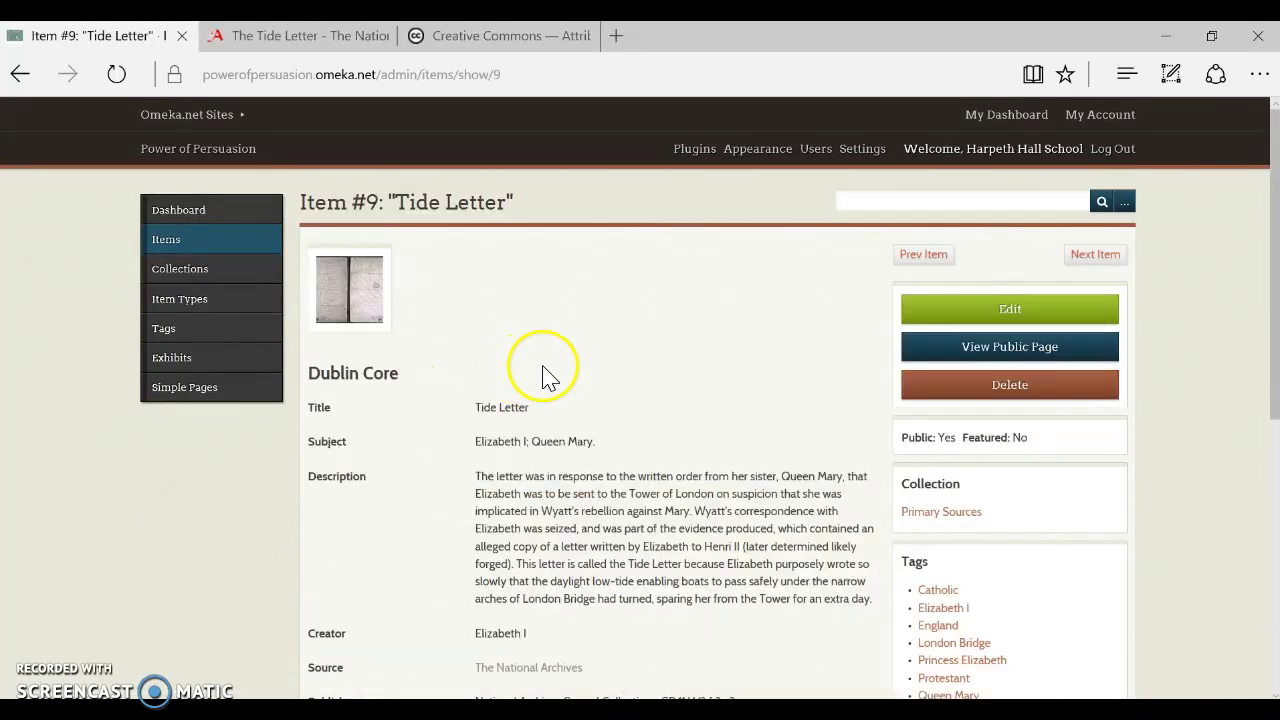
{"action": "scroll", "coordinate": [673, 377], "scroll_direction": "down", "scroll_amount": 3}
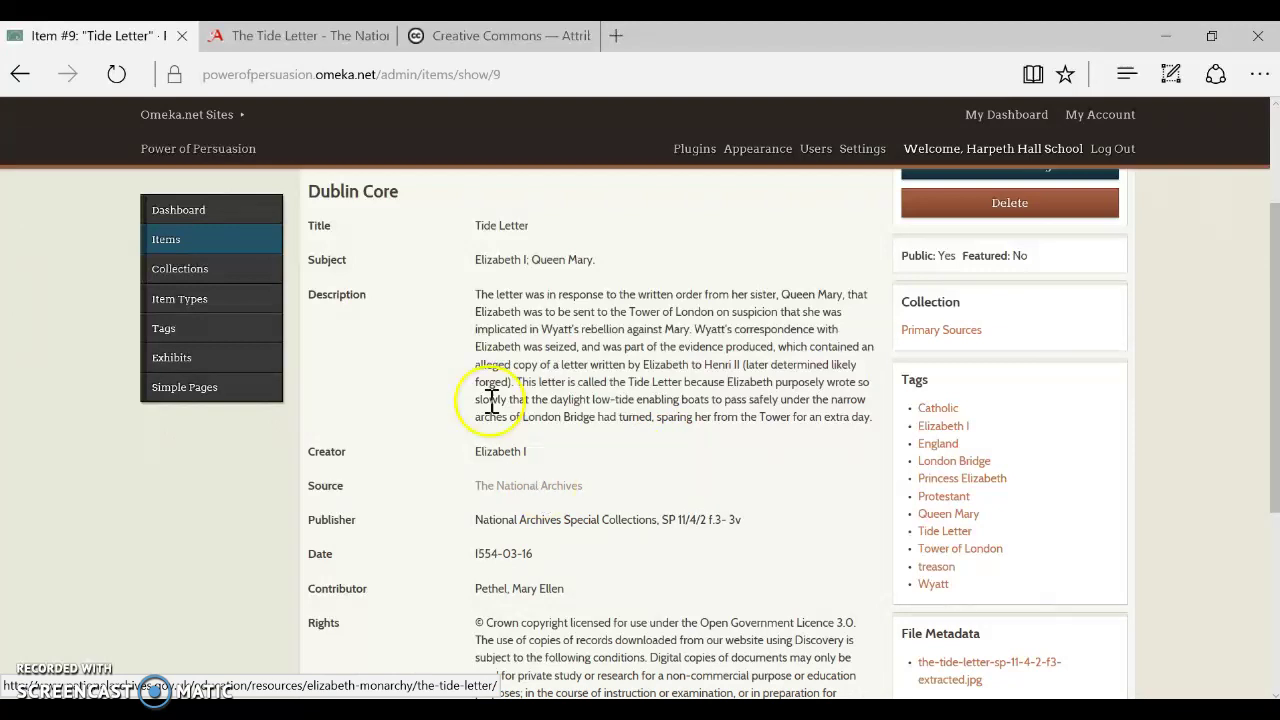
{"action": "left_click", "coordinate": [292, 37]}
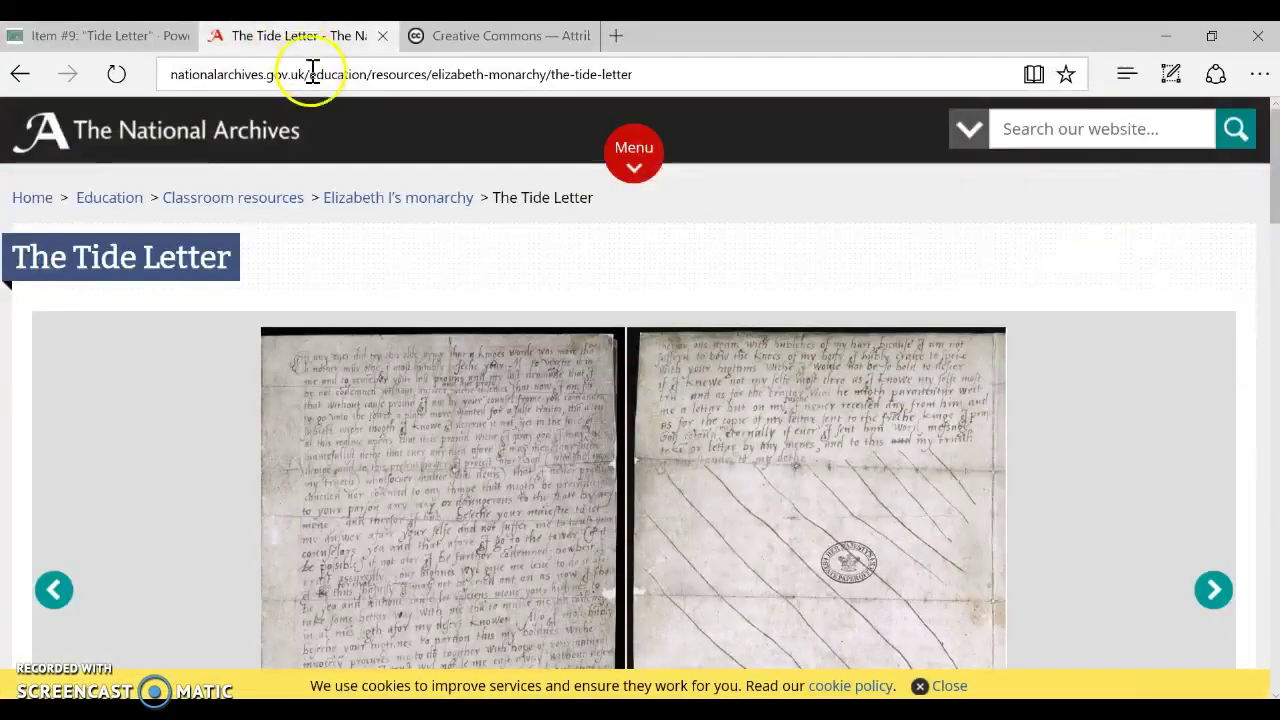
{"action": "left_click", "coordinate": [308, 72]}
{"action": "right_click", "coordinate": [322, 100]}
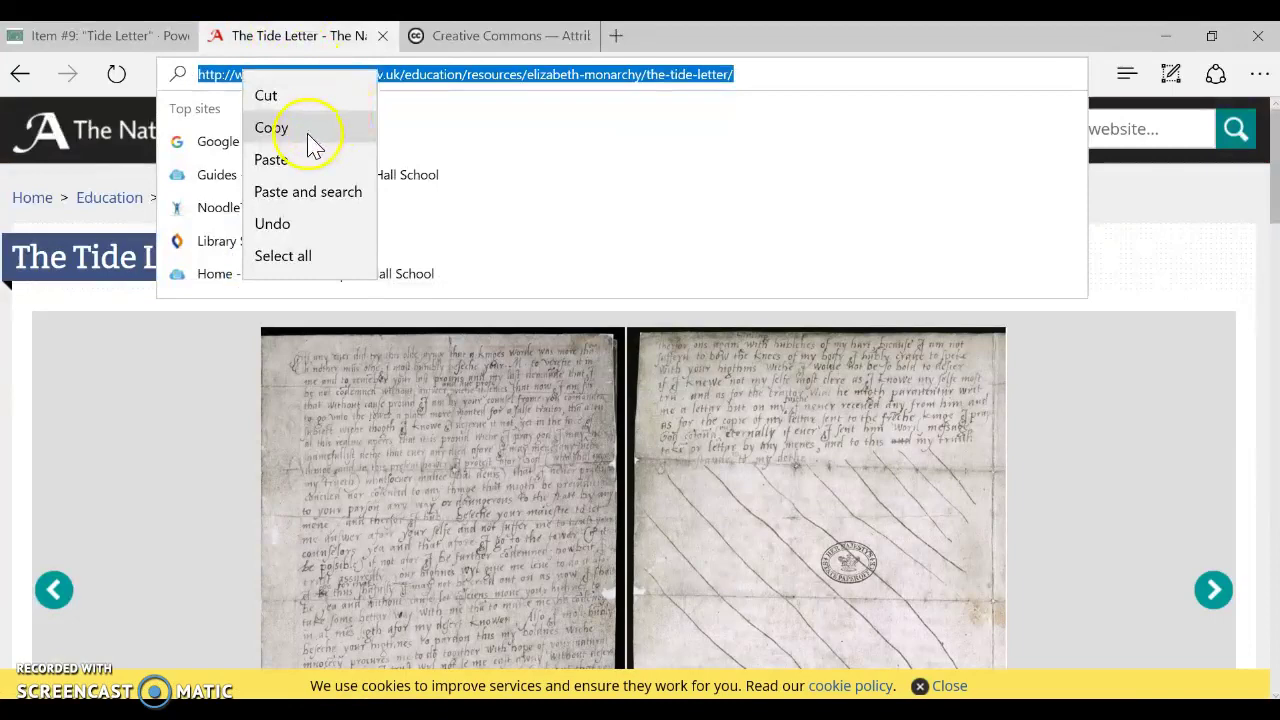
{"action": "left_click", "coordinate": [316, 140]}
Re-check the Tide Letter's Dublin Core details in Omeka, then return to Browse Items
{"action": "left_click", "coordinate": [105, 36]}
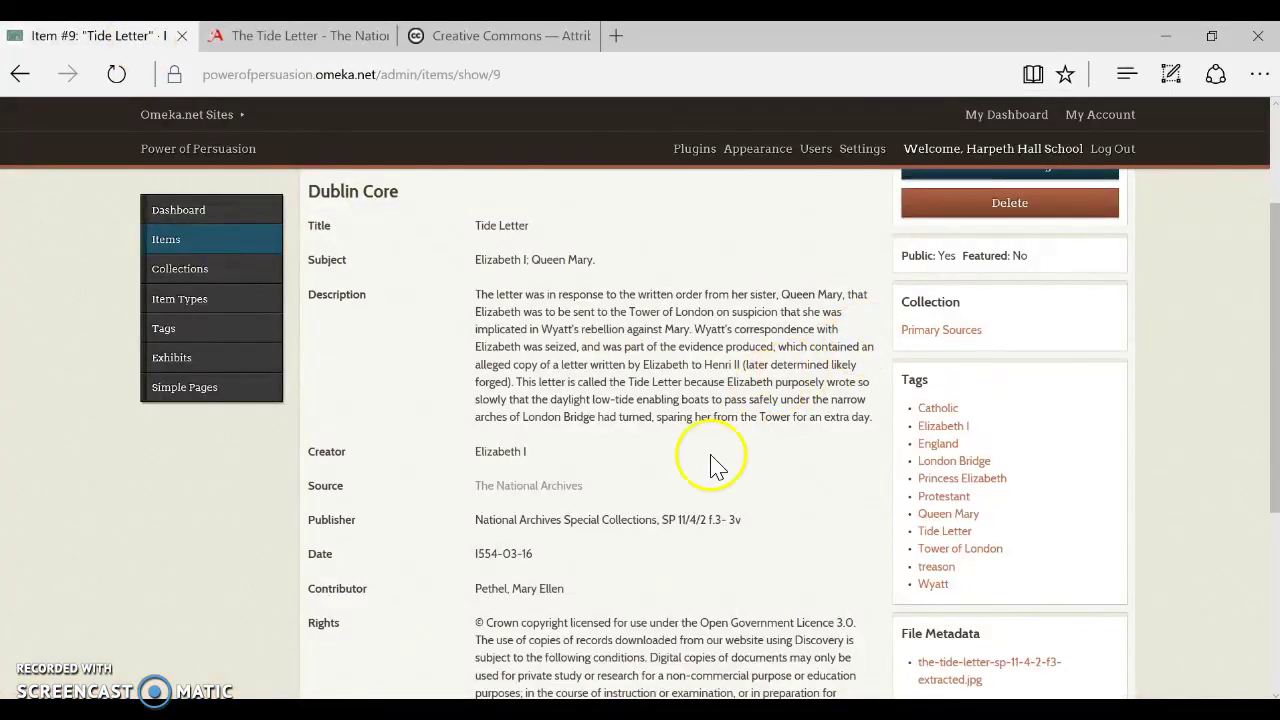
{"action": "scroll", "coordinate": [710, 473], "scroll_direction": "up", "scroll_amount": 2}
{"action": "scroll", "coordinate": [708, 473], "scroll_direction": "down", "scroll_amount": 5}
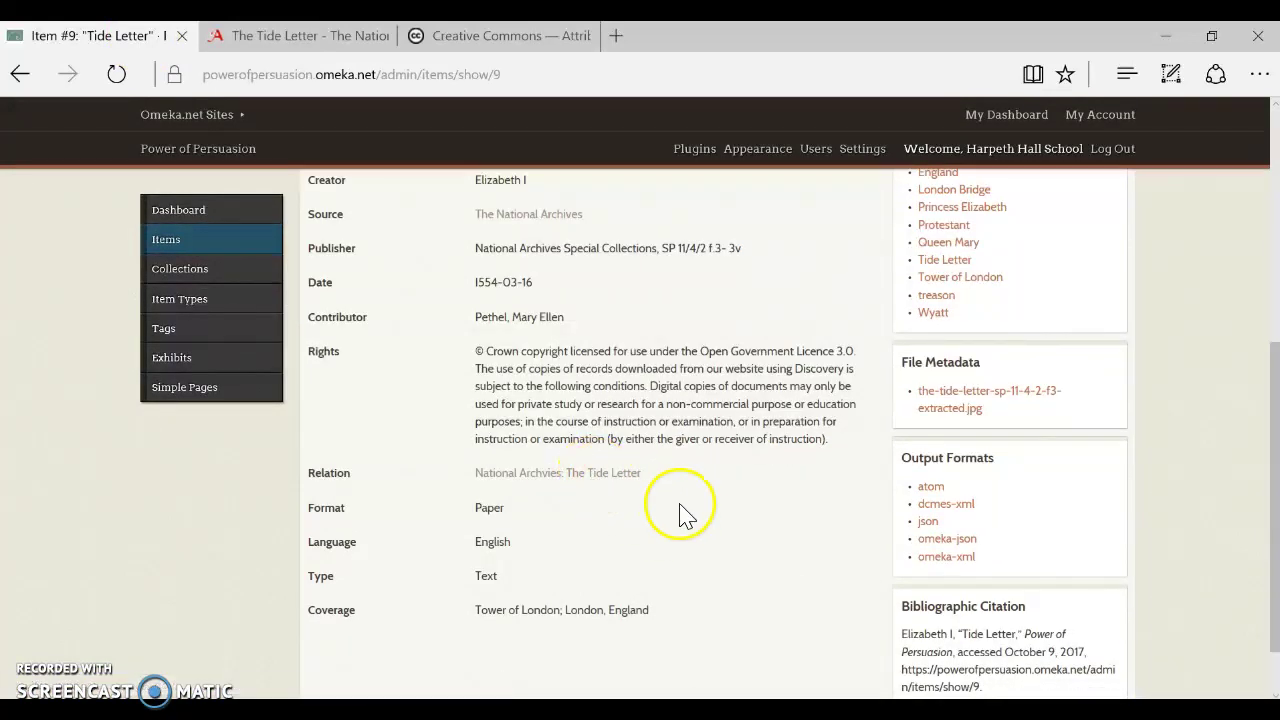
{"action": "scroll", "coordinate": [680, 522], "scroll_direction": "up", "scroll_amount": 5}
{"action": "left_click", "coordinate": [709, 490]}
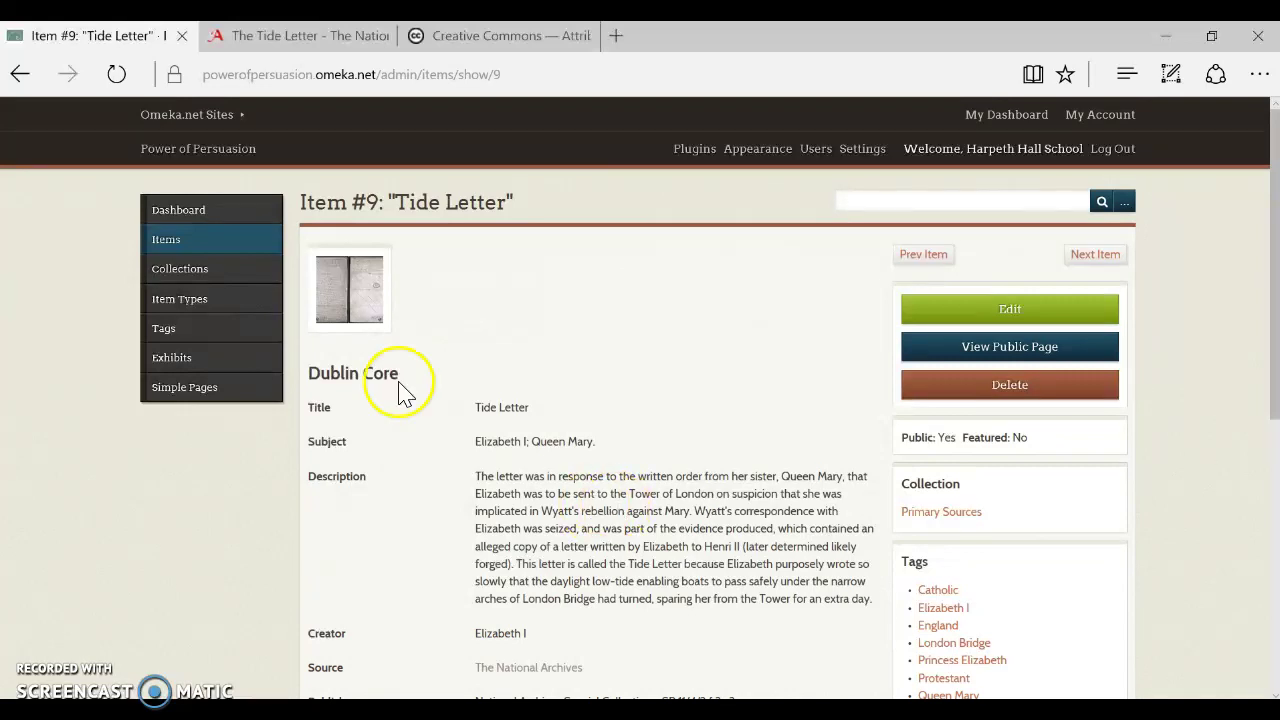
{"action": "left_click", "coordinate": [170, 241]}
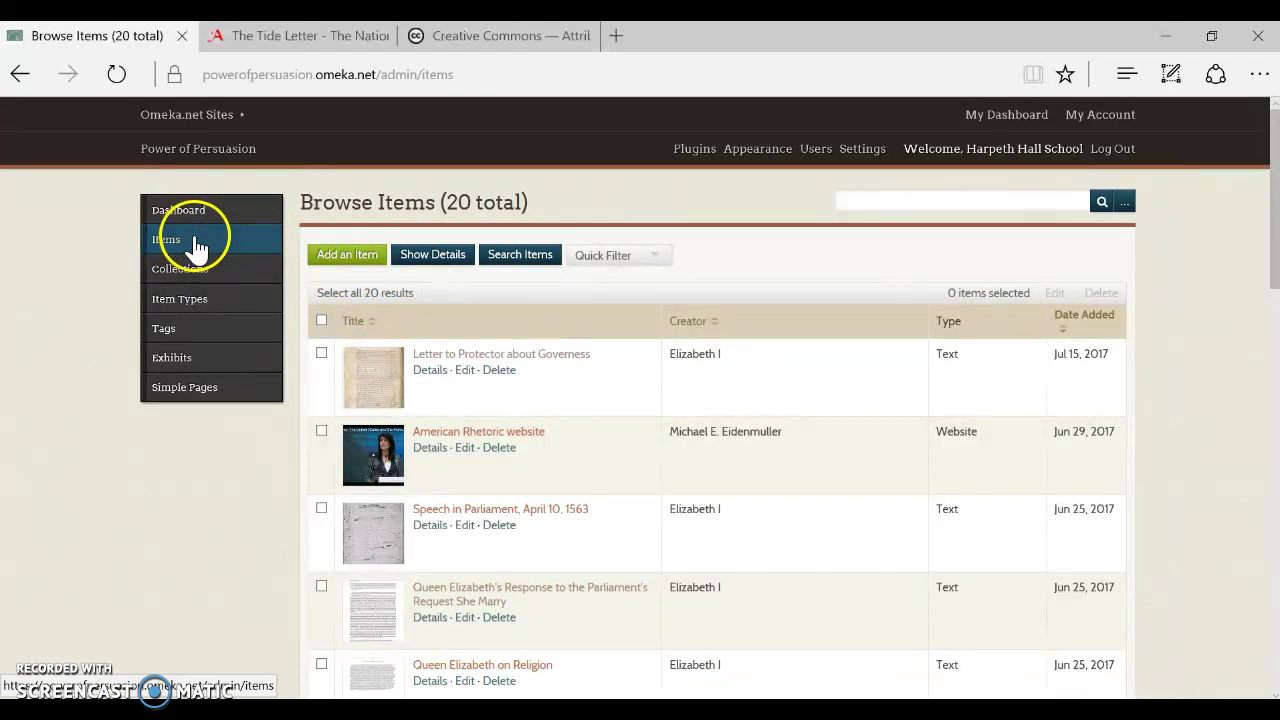
Add a new item titled 'Transcription of Queen Elizabeth I's speech to the Troops at Tilbury, August 9, 1588'
{"action": "left_click", "coordinate": [357, 266]}
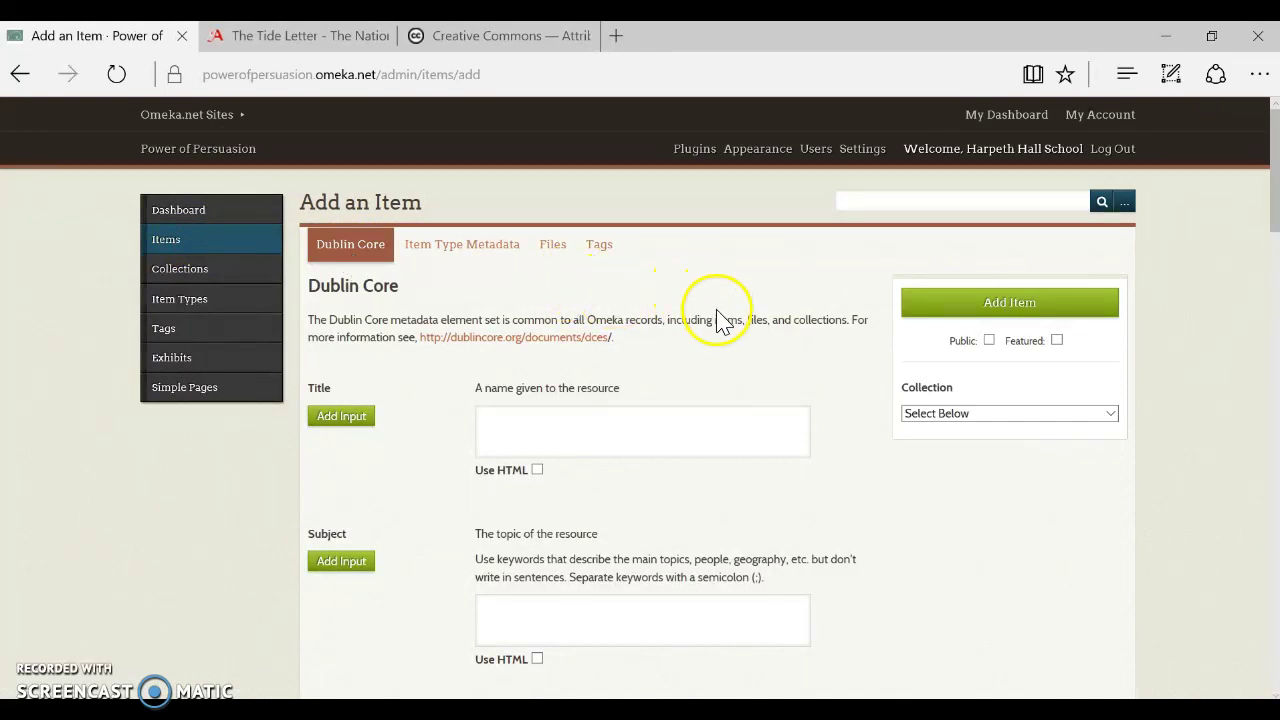
{"action": "scroll", "coordinate": [720, 320], "scroll_direction": "down", "scroll_amount": 1}
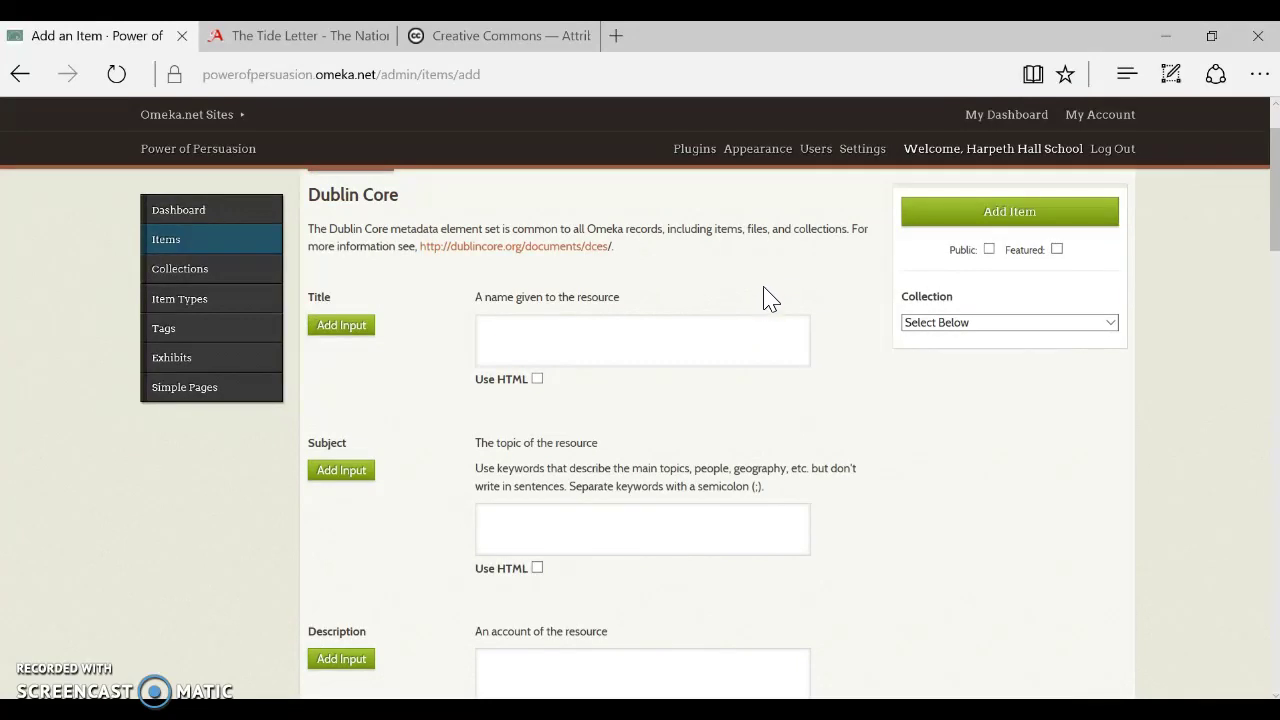
{"action": "left_click", "coordinate": [770, 325]}
{"action": "left_click", "coordinate": [739, 344]}
{"action": "type", "text": "Transcription of Queen Eliz"}
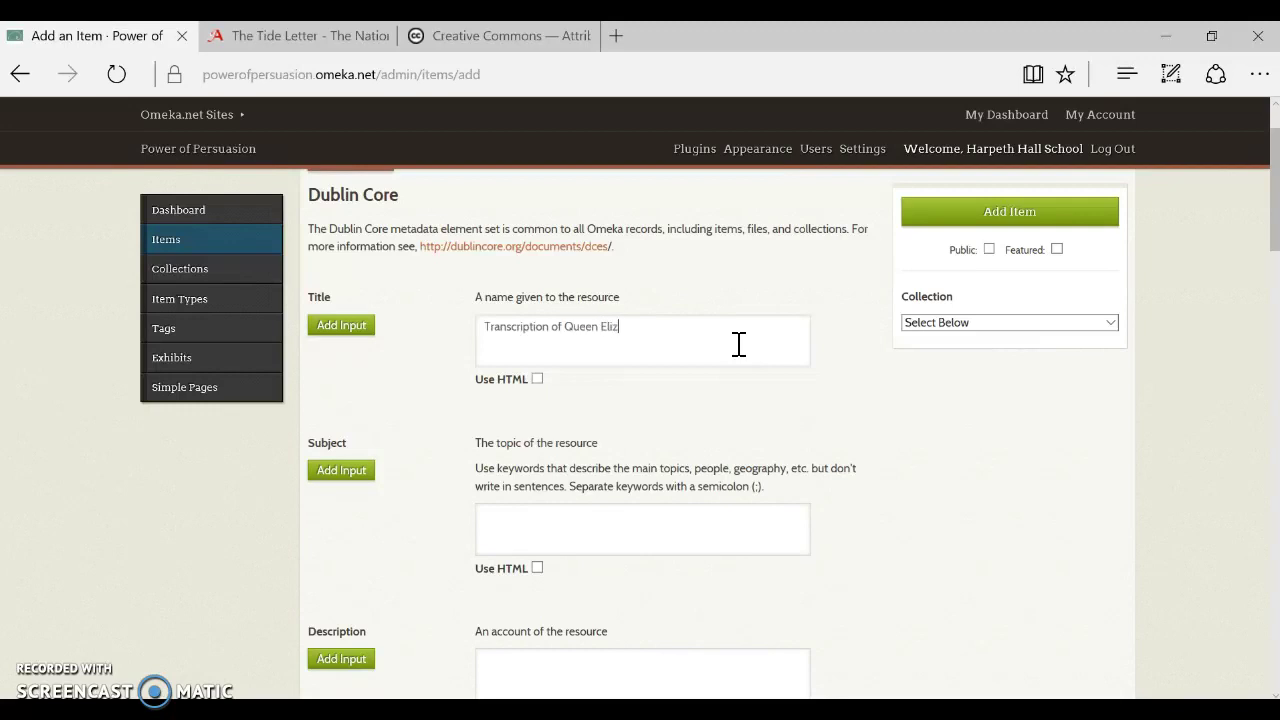
{"action": "type", "text": "abeth I's speech to the Troops at Tilbury, Aug"}
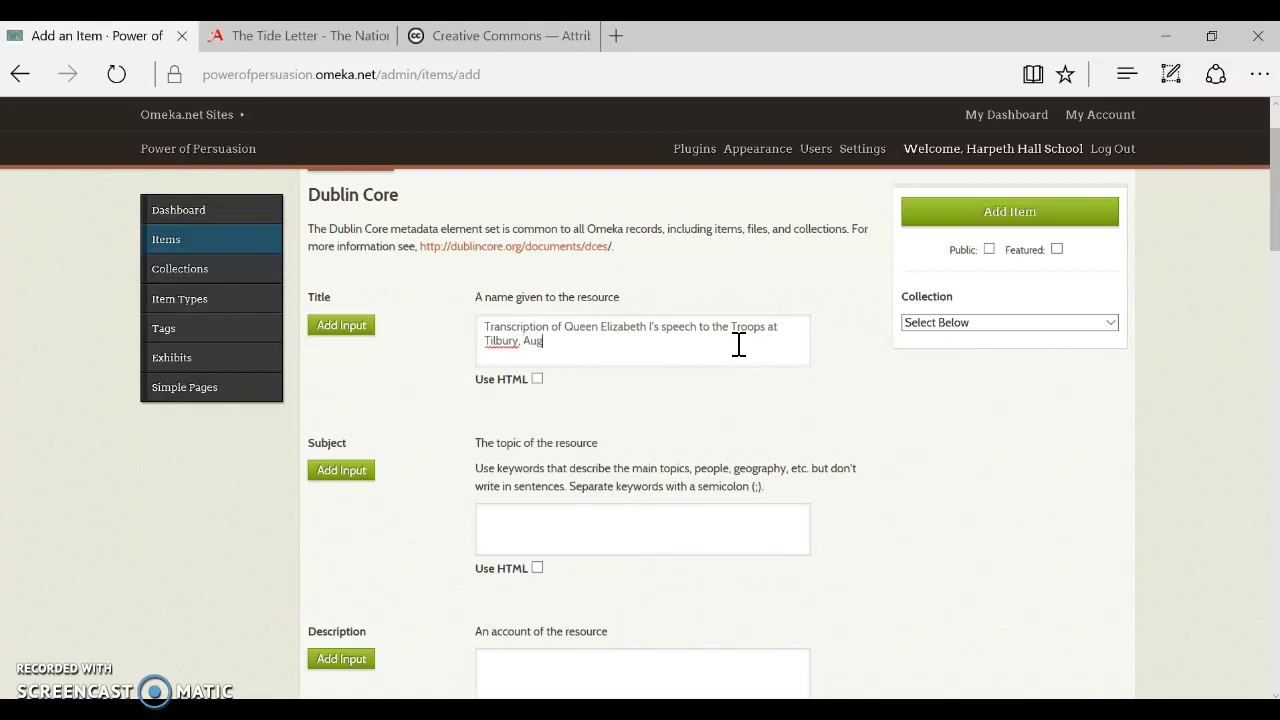
{"action": "type", "text": "ust 9, 1588"}
Enter 'Elizabeth I; military; speech' as the item's Dublin Core Subject
{"action": "left_click", "coordinate": [598, 530]}
{"action": "left_click_drag", "start_coordinate": [605, 531], "coordinate": [812, 516]}
{"action": "type", "text": "Elizabeth I; mili"}
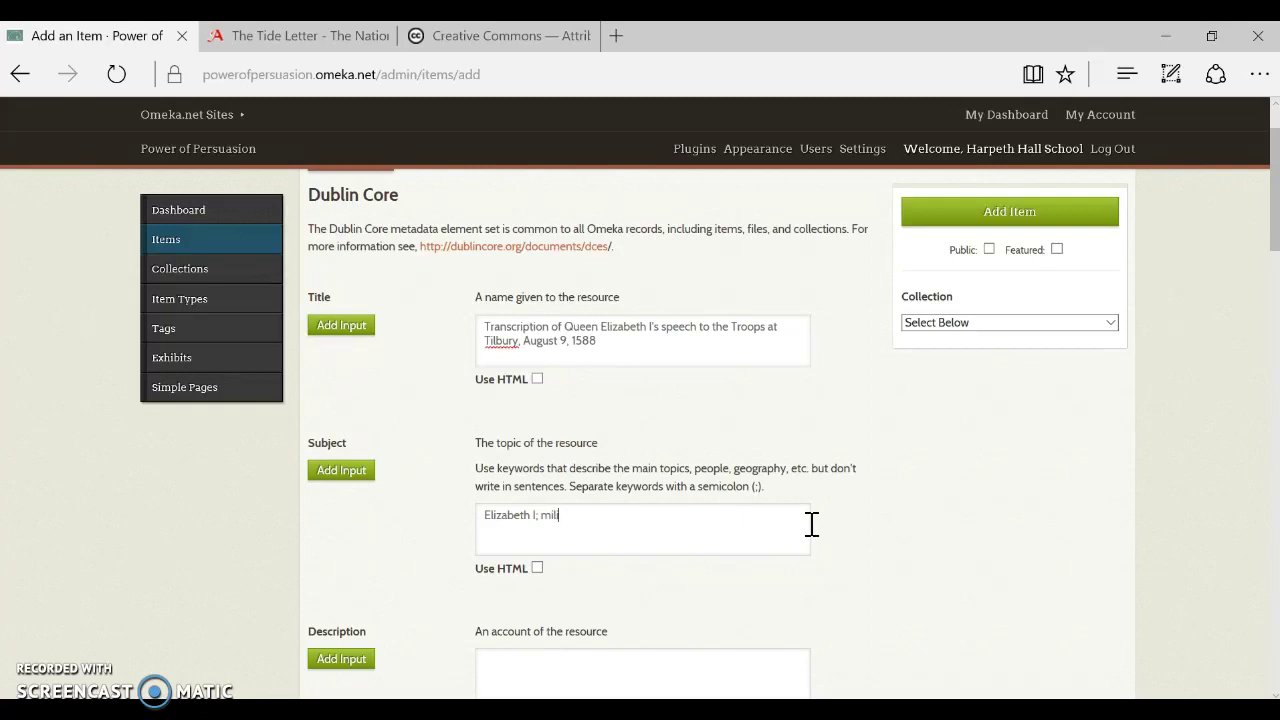
{"action": "type", "text": "tary; speech"}
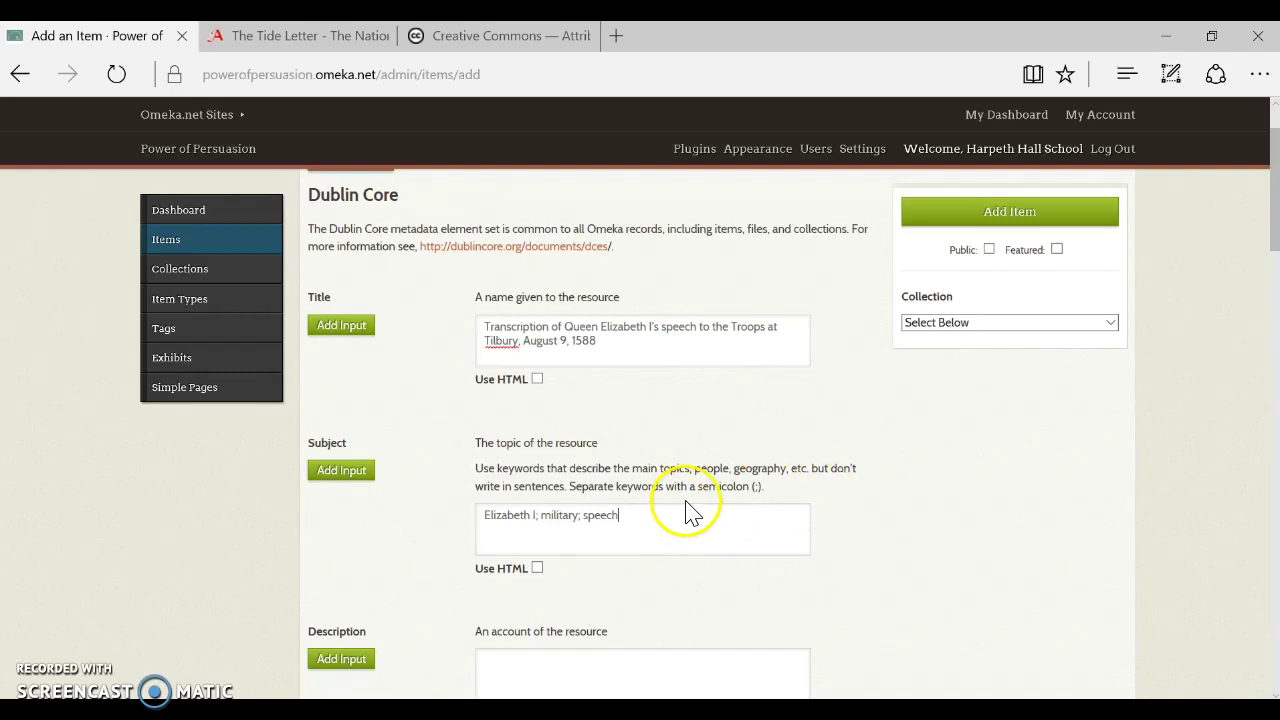
{"action": "scroll", "coordinate": [689, 511], "scroll_direction": "down", "scroll_amount": 2}
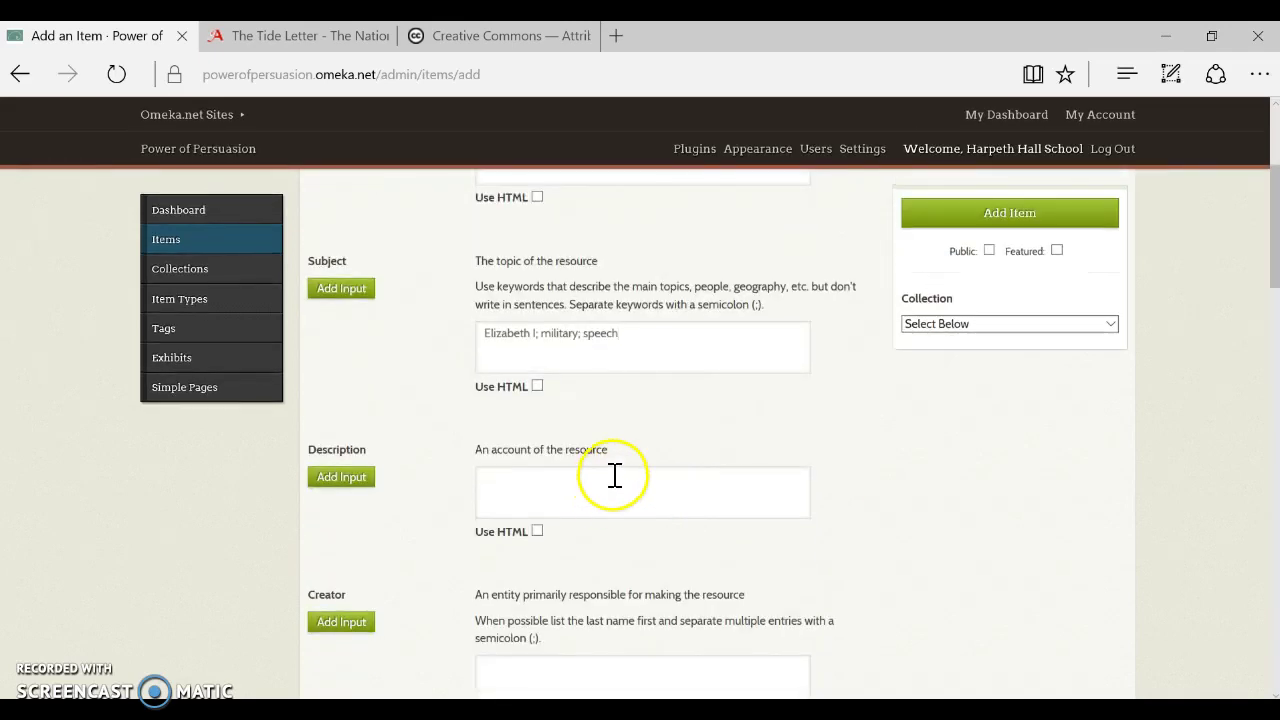
Set the Description to 'At the army encampment near the town...', replacing the pasted National Archives link
{"action": "left_click", "coordinate": [615, 483]}
{"action": "type", "text": "At the ar"}
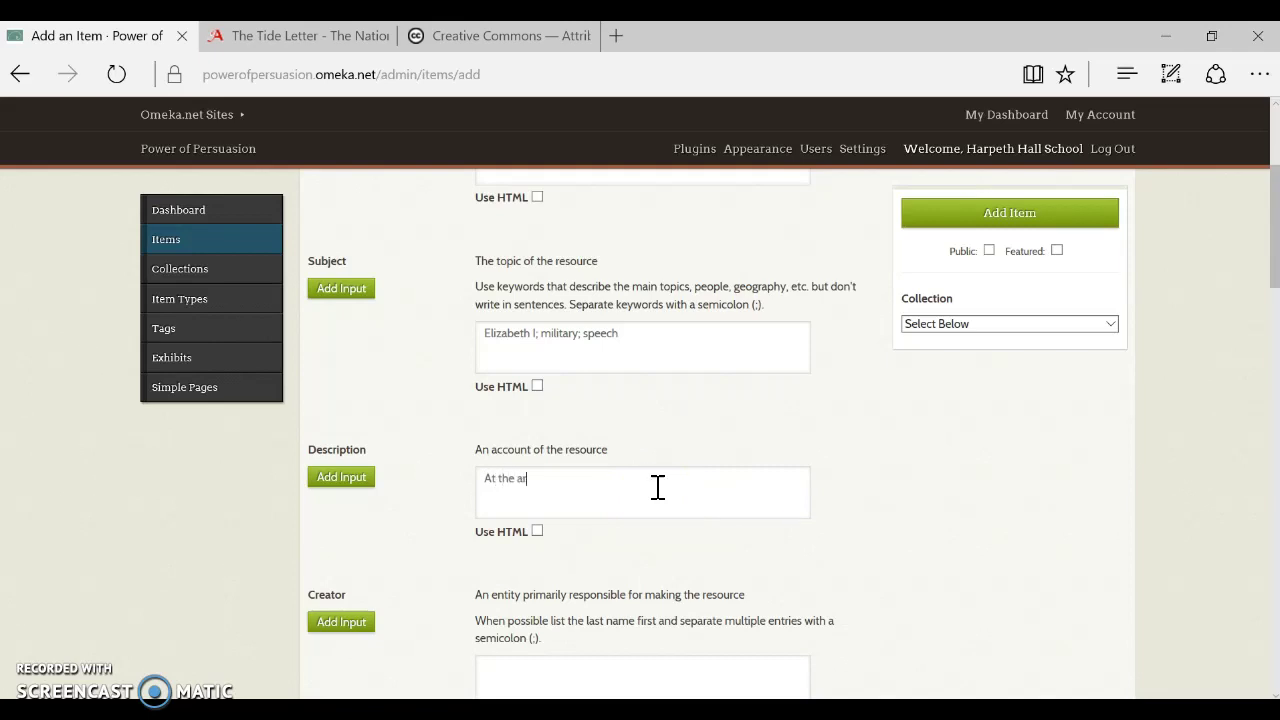
{"action": "type", "text": "my e"}
{"action": "key", "text": "BackSpace"}
{"action": "key", "text": "BackSpace"}
{"action": "key", "text": "BackSpace"}
{"action": "key", "text": "BackSpace"}
{"action": "key", "text": "BackSpace"}
{"action": "key", "text": "BackSpace"}
{"action": "key", "text": "BackSpace"}
{"action": "key", "text": "BackSpace"}
{"action": "key", "text": "BackSpace"}
{"action": "key", "text": "BackSpace"}
{"action": "key", "text": "BackSpace"}
{"action": "key", "text": "BackSpace"}
{"action": "key", "text": "BackSpace"}
{"action": "type", "text": "http://www.nationalarchives.gov.uk/education/resources/elizabeth-monarchy/the-tide-letter/"}
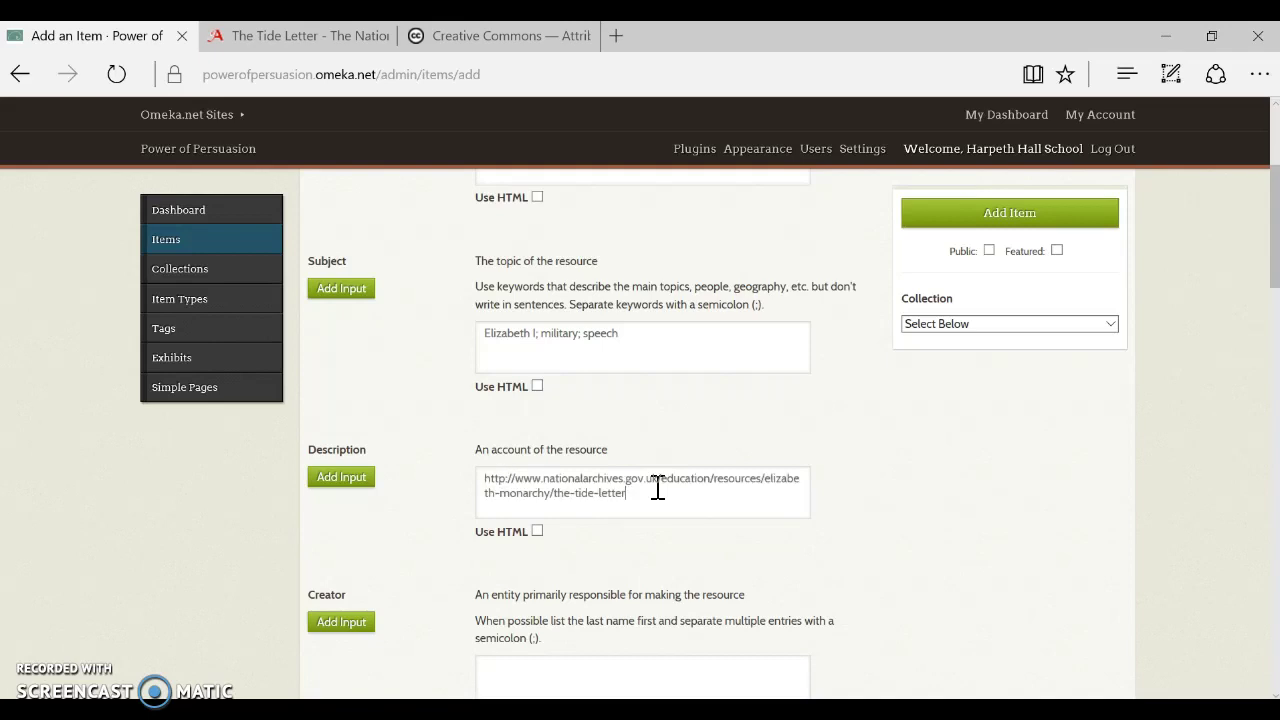
{"action": "key", "text": "BackSpace"}
{"action": "key", "text": "BackSpace"}
{"action": "key", "text": "BackSpace"}
{"action": "key", "text": "BackSpace"}
{"action": "key", "text": "BackSpace"}
{"action": "key", "text": "BackSpace"}
{"action": "left_click", "coordinate": [640, 495]}
{"action": "left_click_drag", "start_coordinate": [640, 495], "coordinate": [471, 463]}
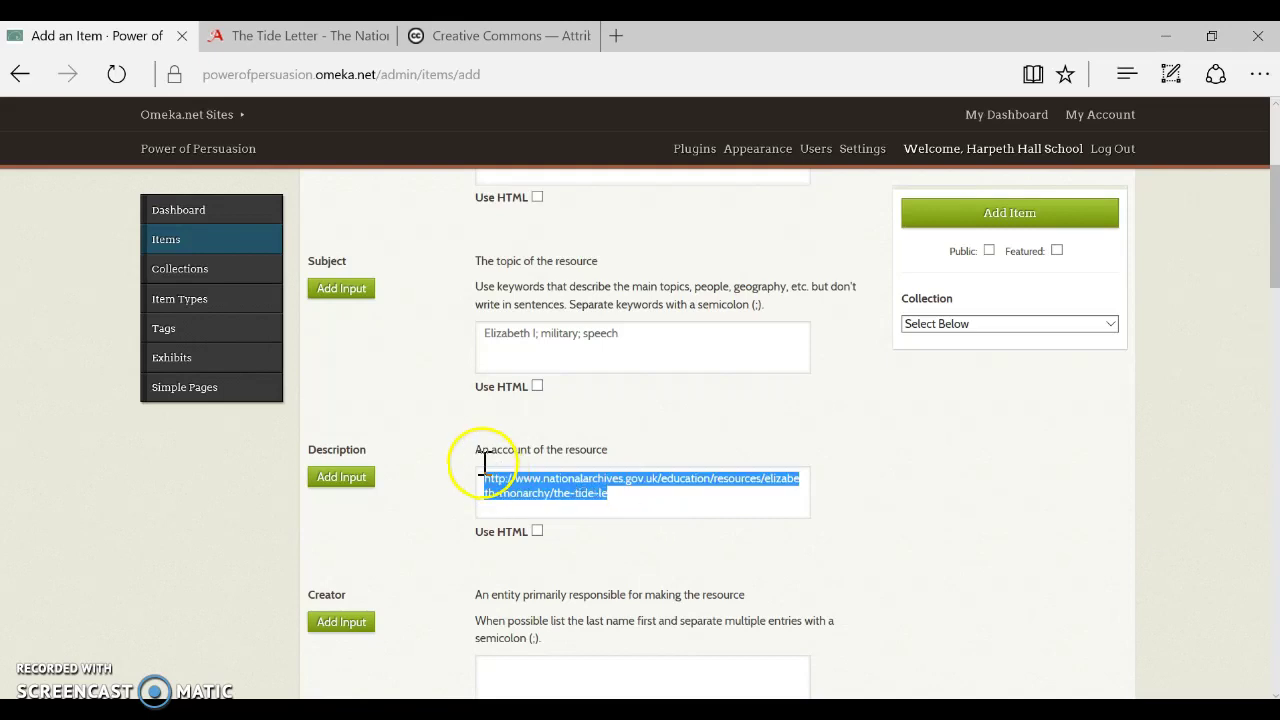
{"action": "type", "text": "At"}
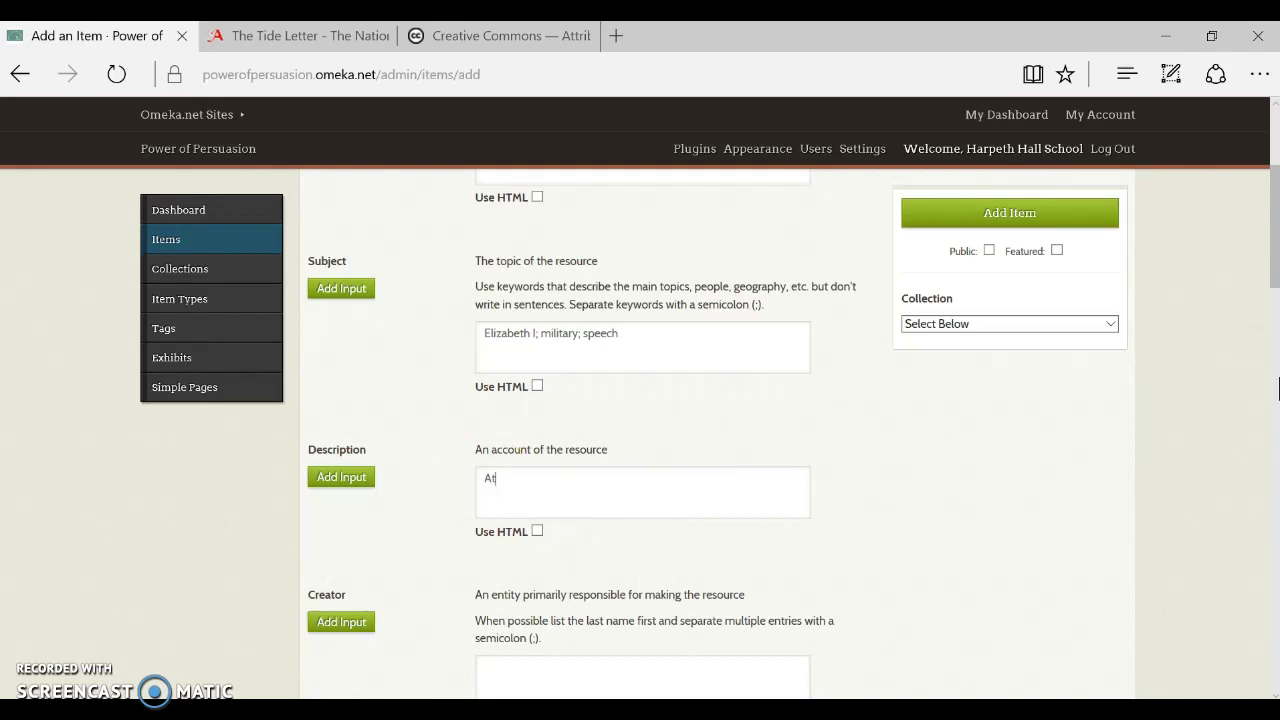
{"action": "type", "text": " the army encampment near the t"}
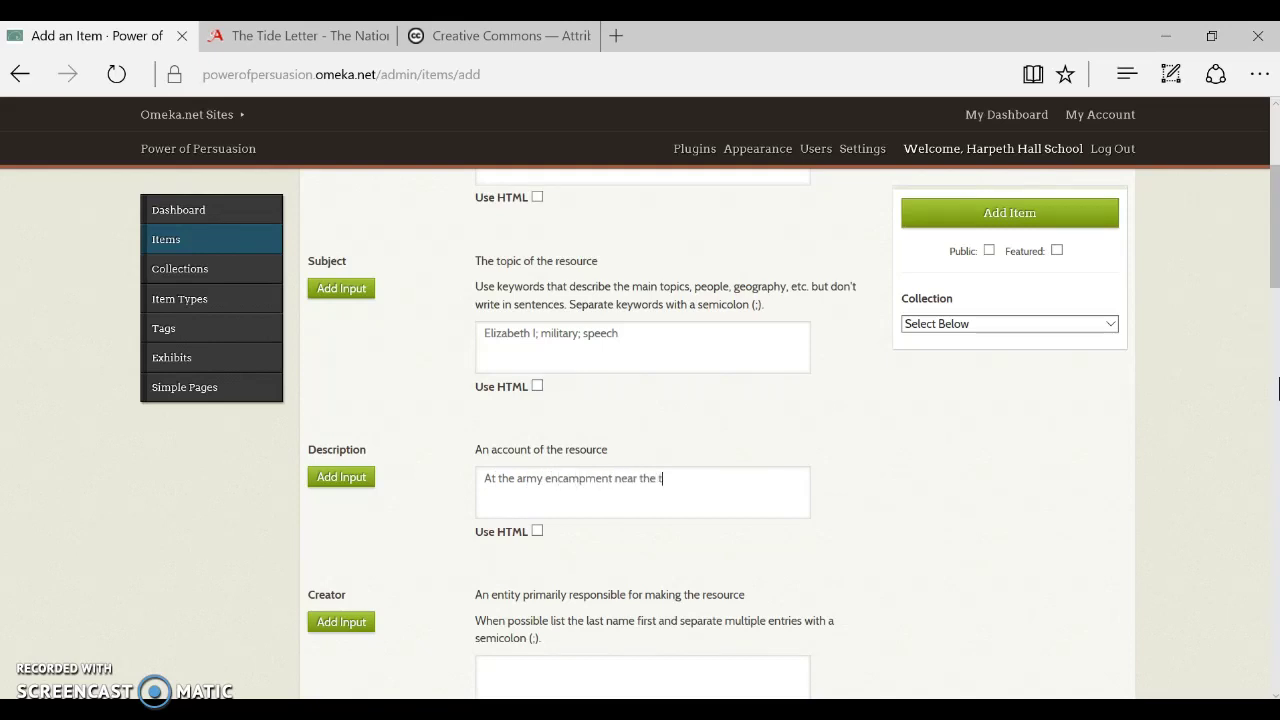
{"action": "type", "text": "own...."}
{"action": "scroll", "coordinate": [1257, 357], "scroll_direction": "down", "scroll_amount": 1}
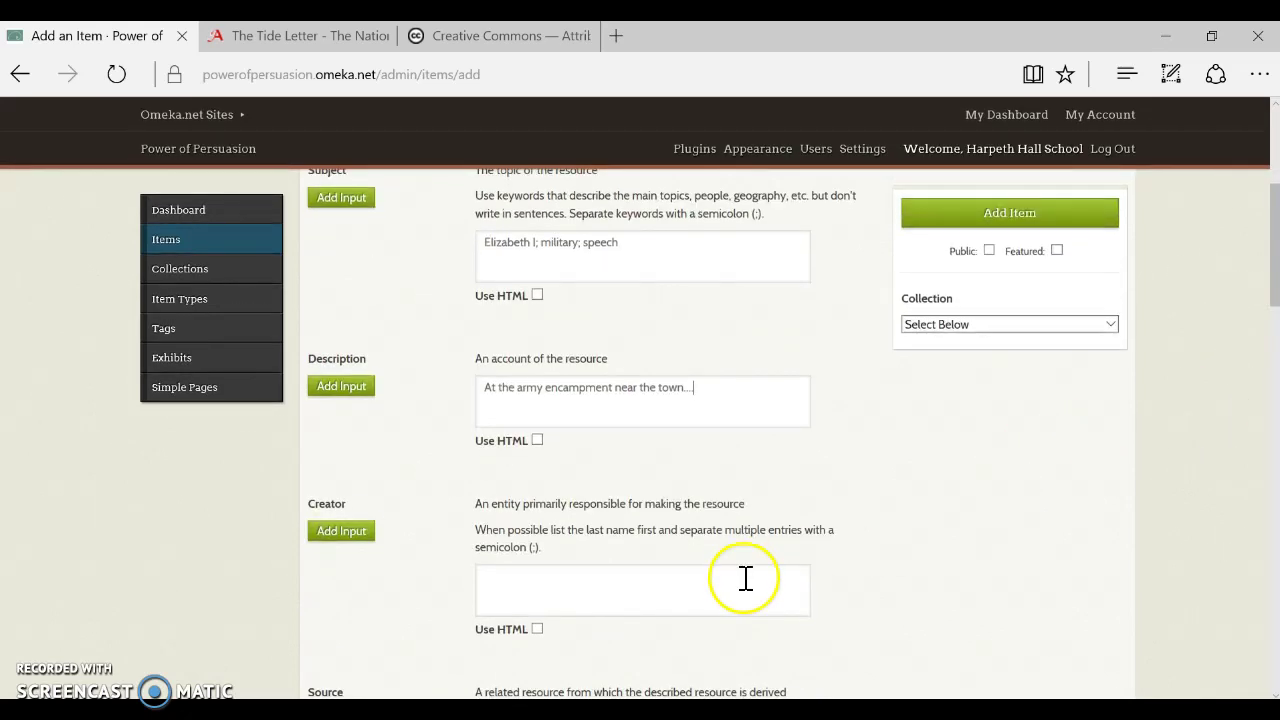
Enter 'Elizabeth I' in the Creator field, following its last-name-first guidance
{"action": "left_click", "coordinate": [742, 580]}
{"action": "scroll", "coordinate": [970, 540], "scroll_direction": "down", "scroll_amount": 2}
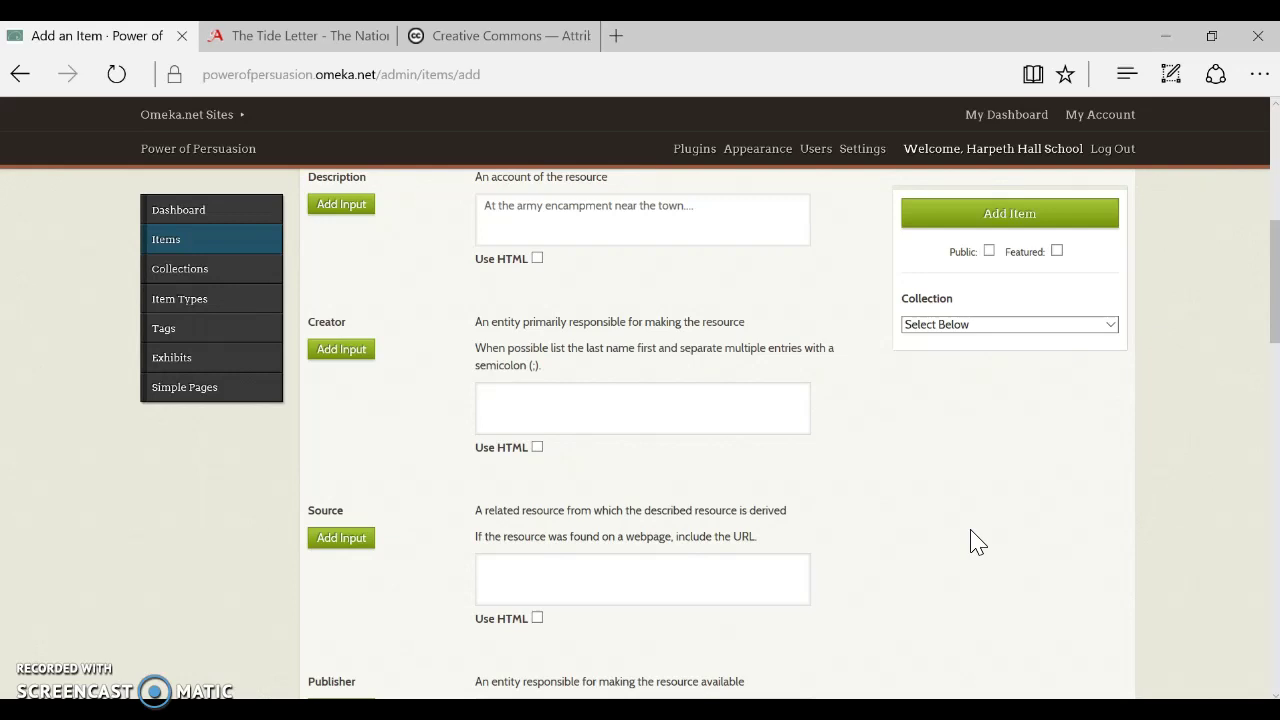
{"action": "type", "text": "Elizabeth I"}
{"action": "left_click", "coordinate": [530, 390]}
{"action": "left_click_drag", "start_coordinate": [508, 348], "coordinate": [676, 340]}
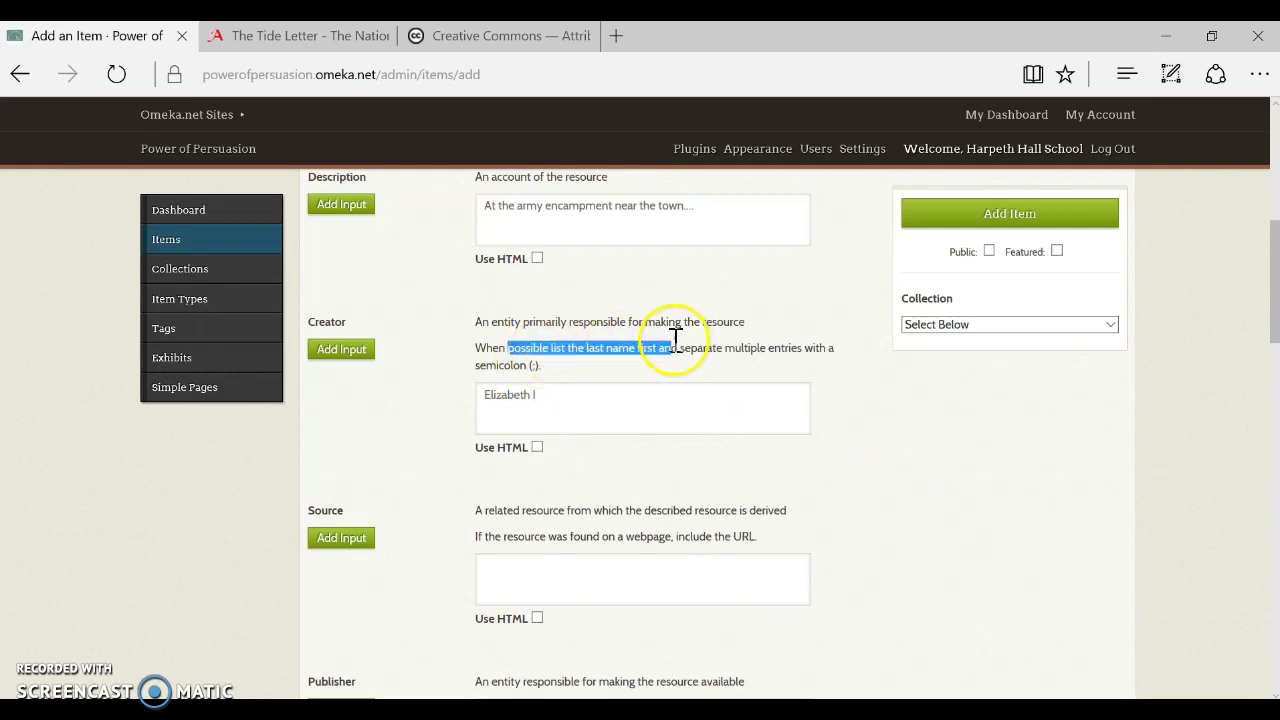
{"action": "left_click", "coordinate": [634, 398]}
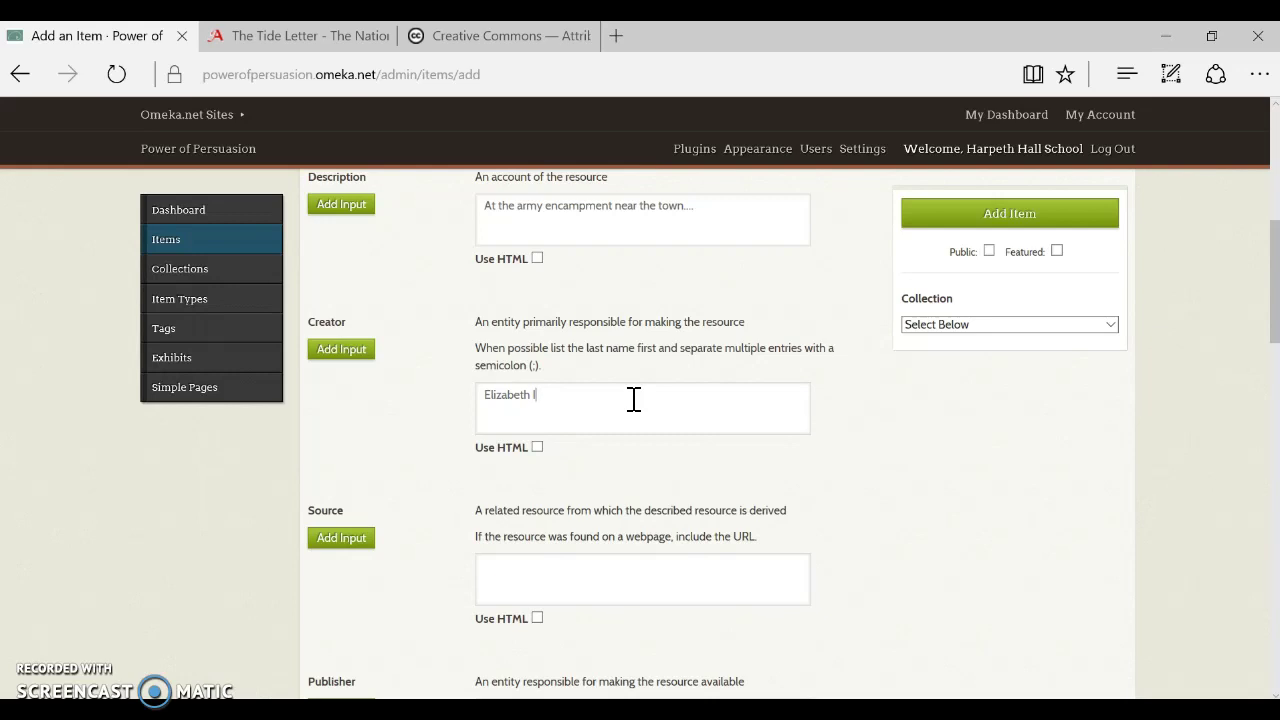
{"action": "left_click", "coordinate": [651, 423]}
{"action": "scroll", "coordinate": [651, 423], "scroll_direction": "down", "scroll_amount": 1}
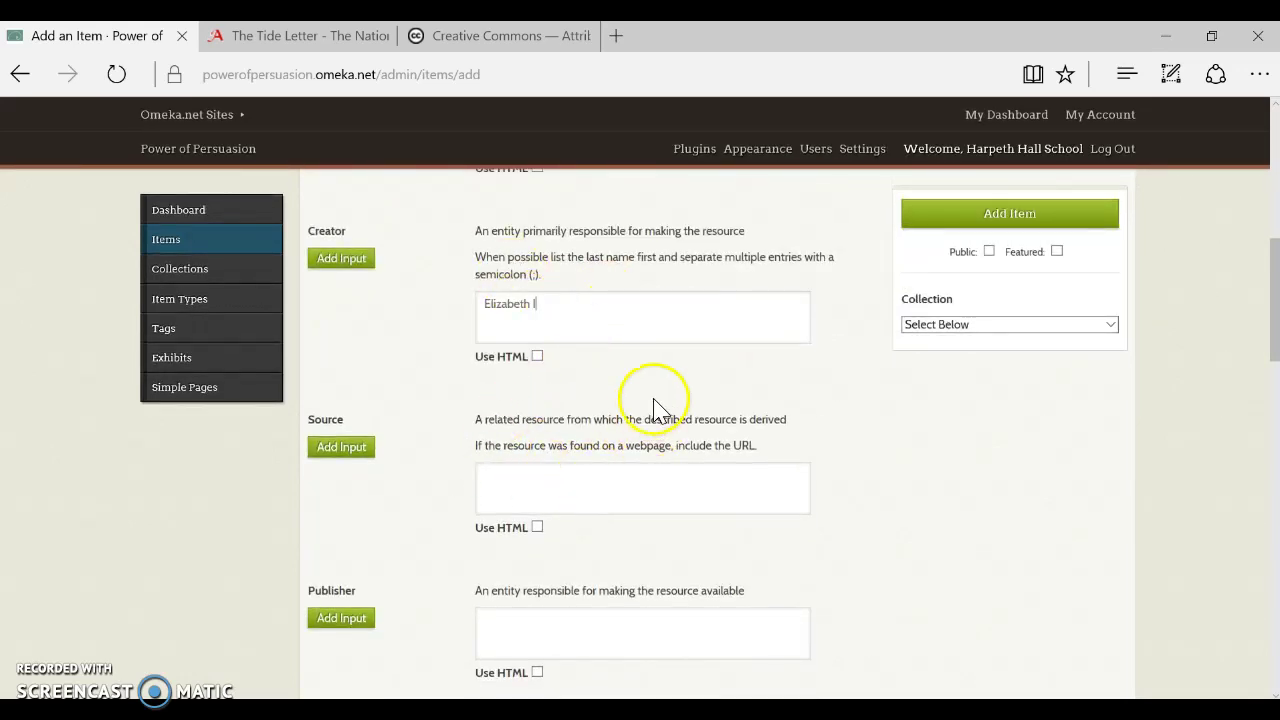
{"action": "scroll", "coordinate": [651, 409], "scroll_direction": "down", "scroll_amount": 1}
Cite Lionel Sharp's c.1625 letter to the Duke of Buckingham as Source; enter Publisher 'Harpeth Hall School'
{"action": "left_click", "coordinate": [562, 397]}
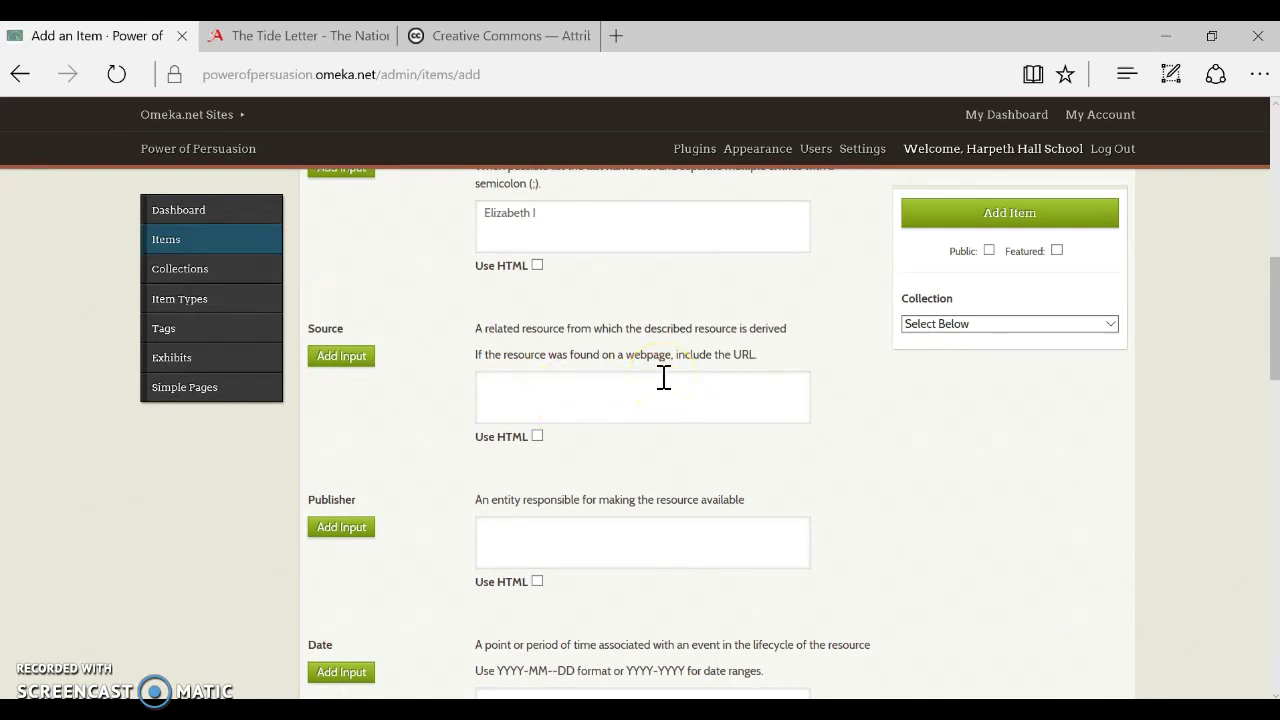
{"action": "type", "text": "The text was found in a letter from "}
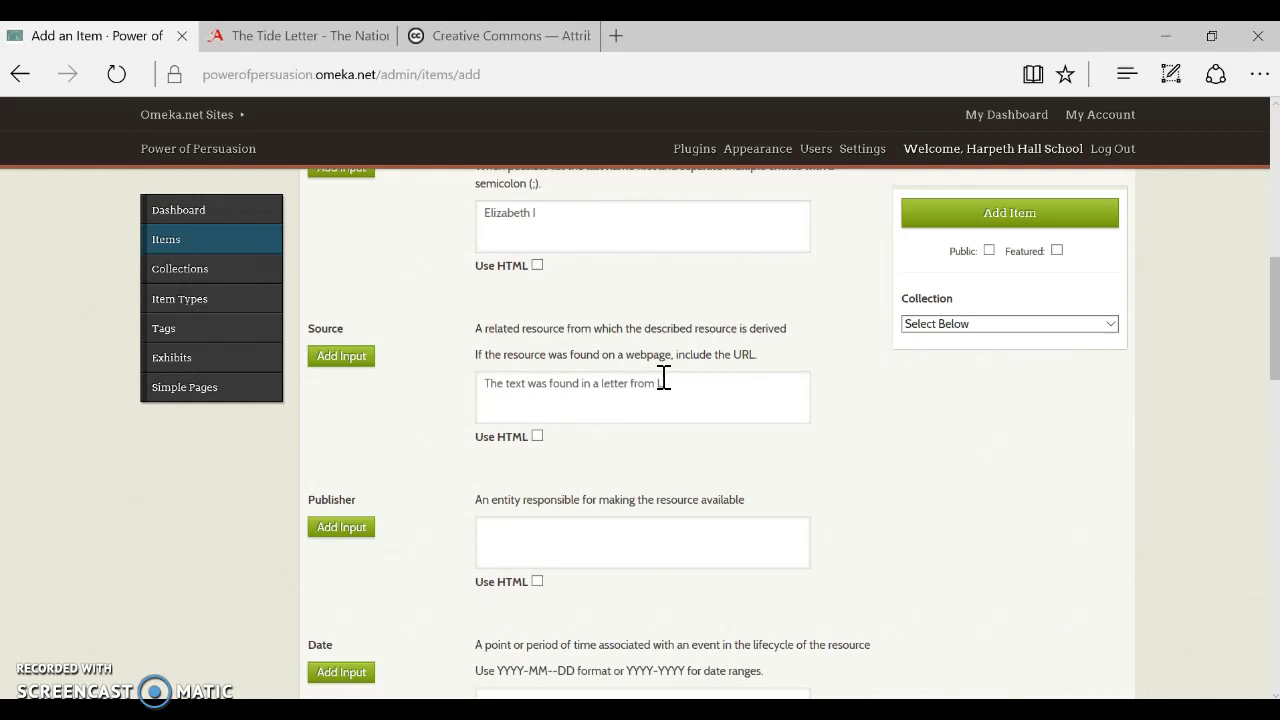
{"action": "type", "text": "Lionel Sharp c.1625 to the Duke of"}
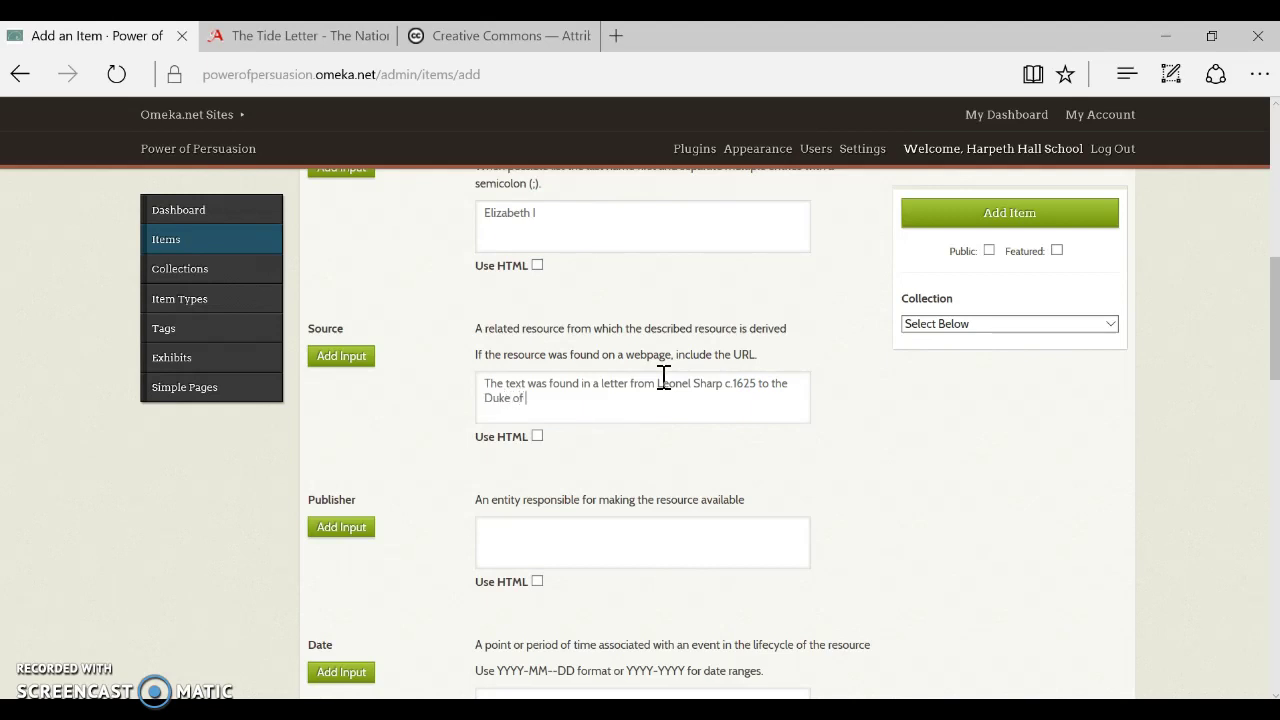
{"action": "type", "text": " Buckingham"}
{"action": "left_click", "coordinate": [658, 394]}
{"action": "left_click", "coordinate": [664, 553]}
{"action": "type", "text": "Harpeth Hall School"}
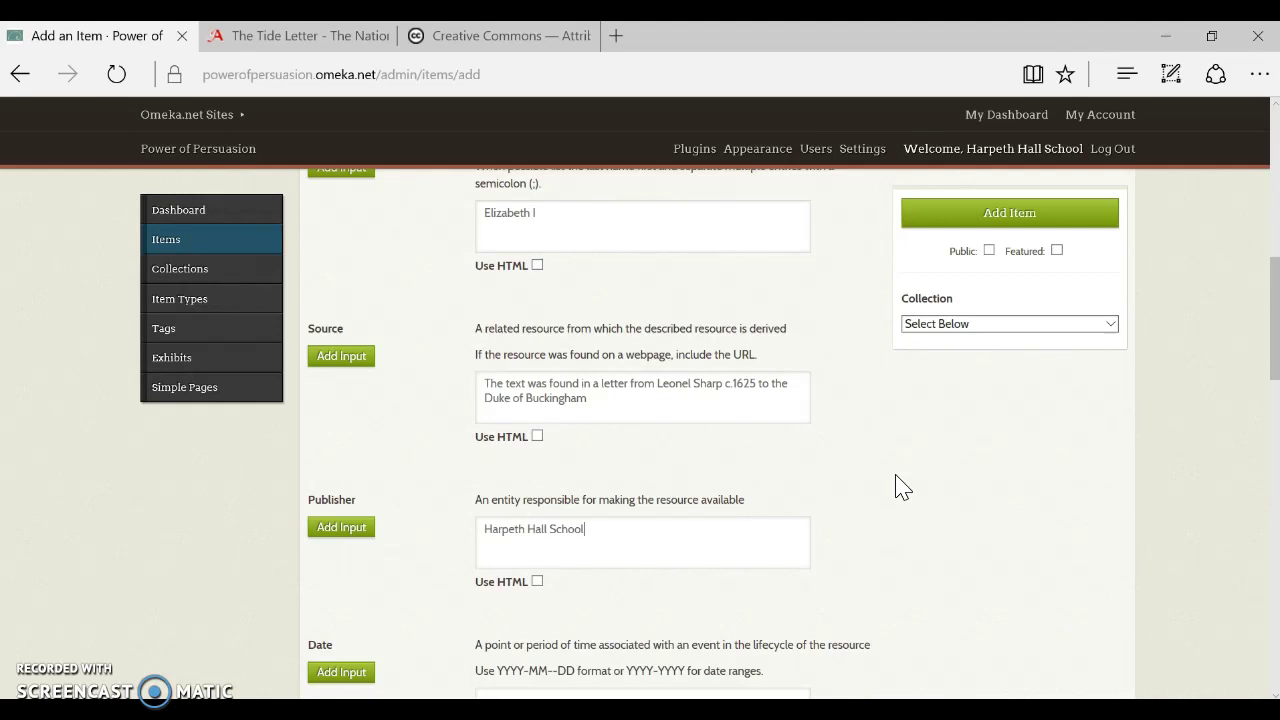
Scroll down the item form past Publisher toward the Date field
{"action": "scroll", "coordinate": [900, 488], "scroll_direction": "down", "scroll_amount": 2}
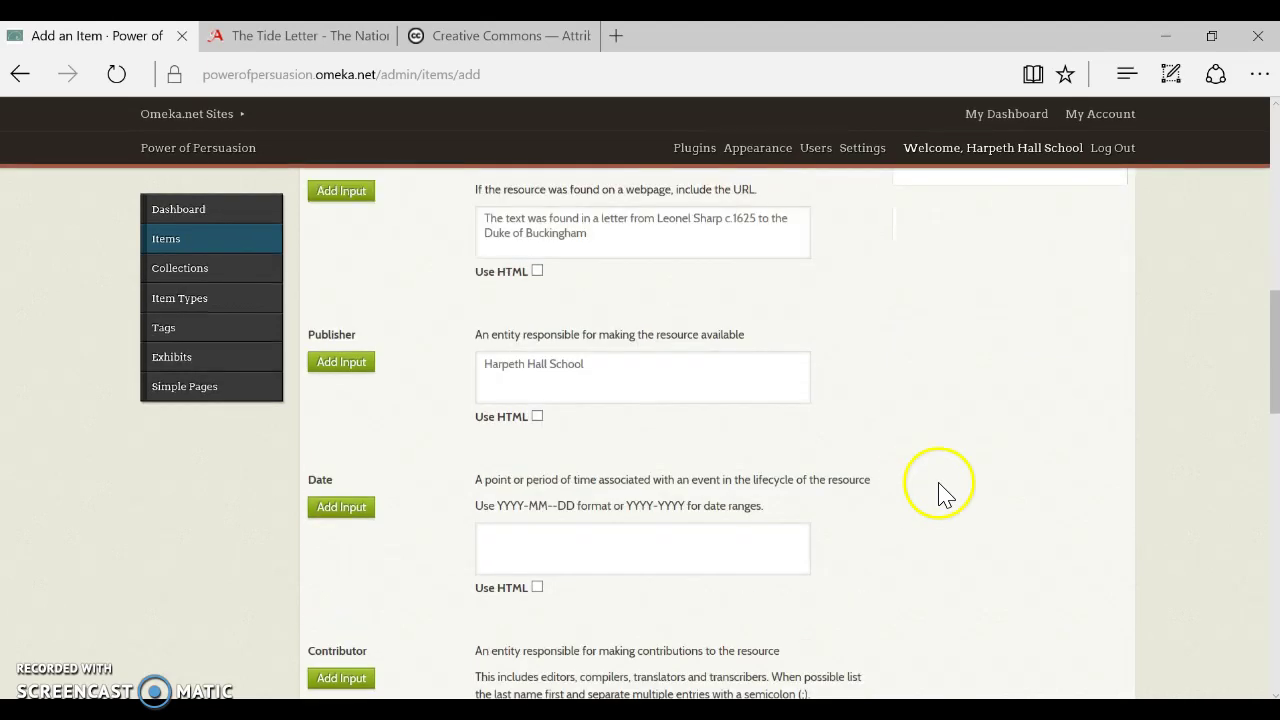
Enter 1588-03-16 in the Date field
{"action": "left_click", "coordinate": [676, 538]}
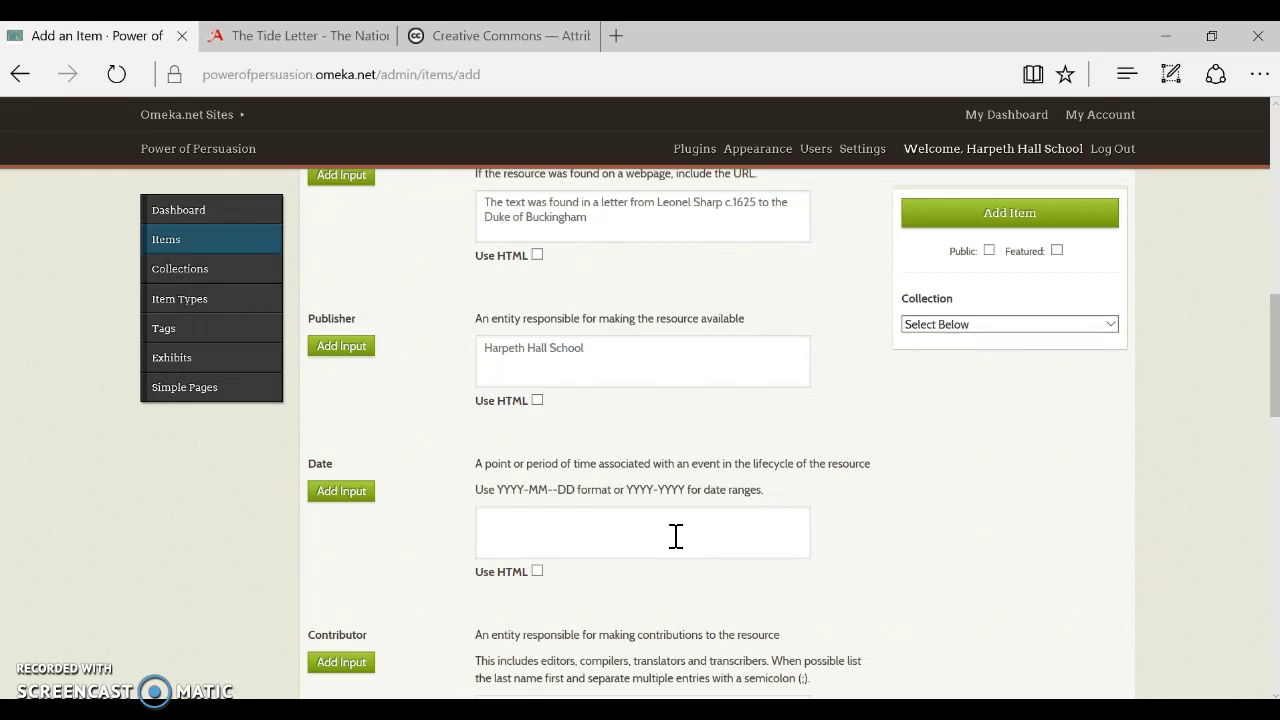
{"action": "type", "text": "1588"}
{"action": "type", "text": "-03-16"}
{"action": "scroll", "coordinate": [675, 537], "scroll_direction": "down", "scroll_amount": 3}
Enter the three student contributors in Contributor as 'Last, First', separated by semicolons
{"action": "left_click", "coordinate": [573, 449]}
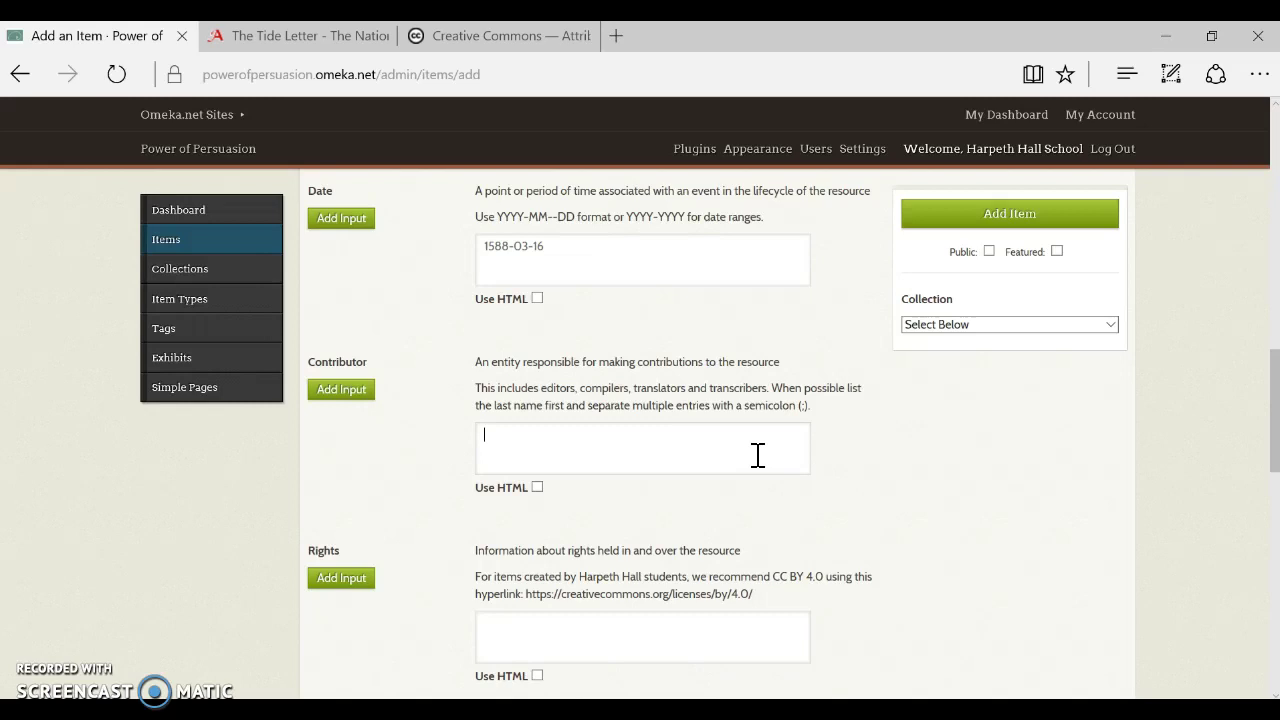
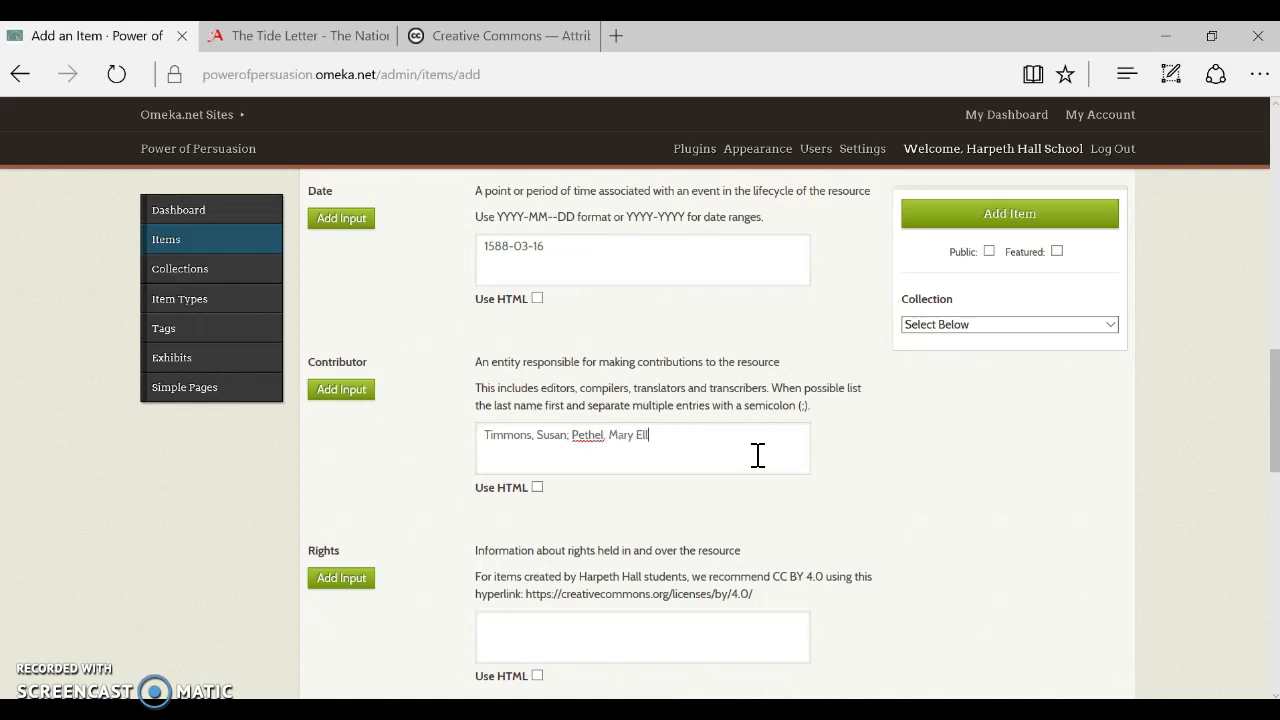
{"action": "left_click_drag", "start_coordinate": [1271, 420], "coordinate": [1266, 478]}
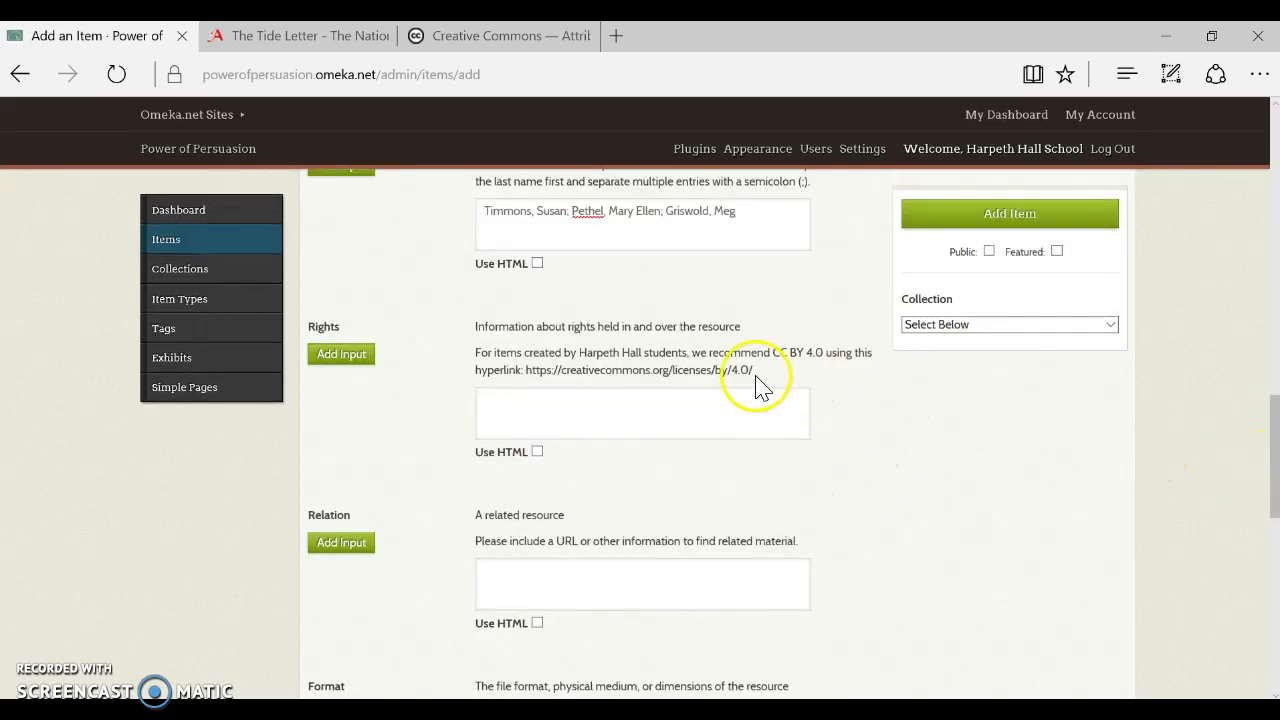
{"action": "left_click", "coordinate": [674, 409]}
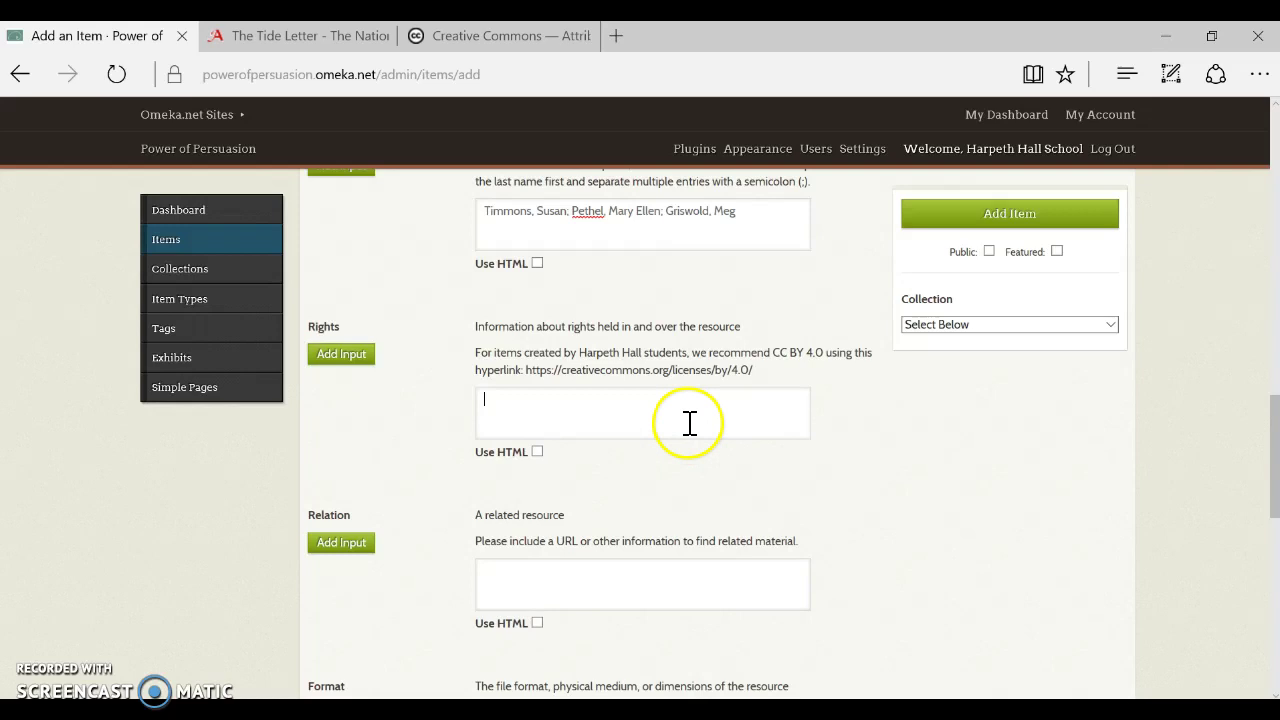
Dismiss the donation popup and copy the CC BY 4.0 license page URL
{"action": "left_click", "coordinate": [465, 38]}
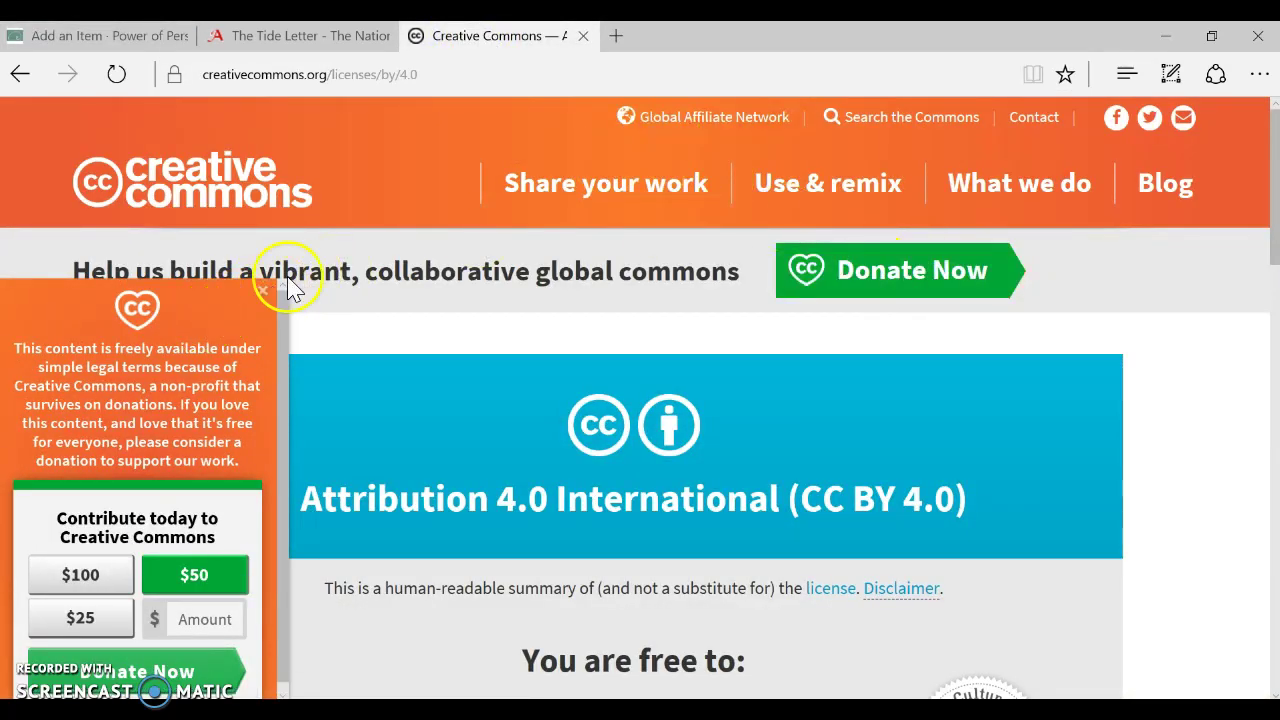
{"action": "left_click", "coordinate": [266, 290]}
{"action": "left_click", "coordinate": [343, 77]}
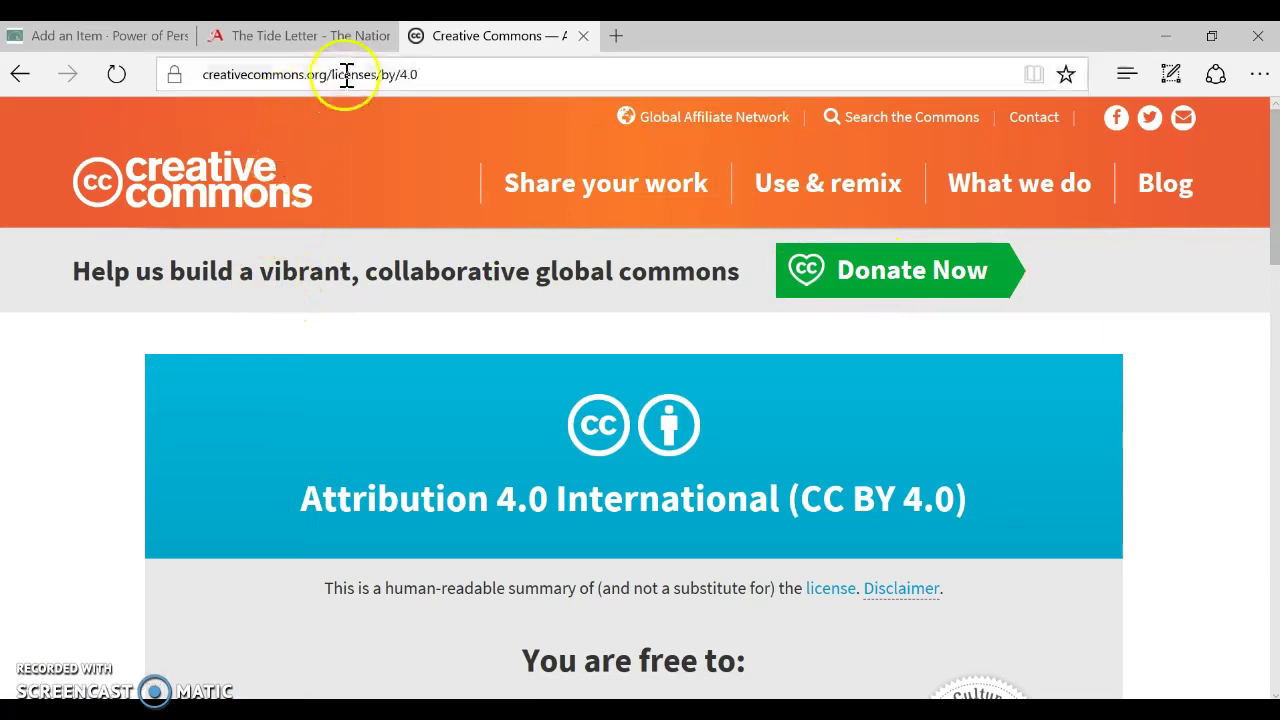
{"action": "right_click", "coordinate": [343, 77]}
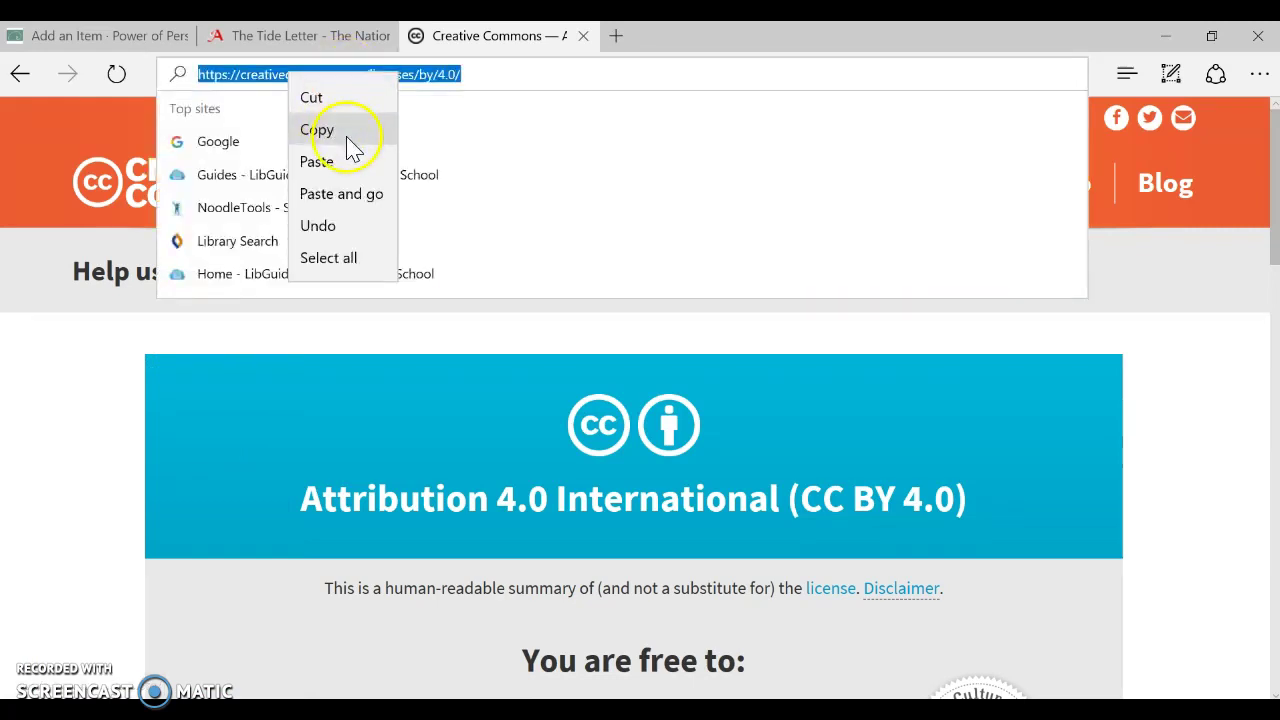
{"action": "left_click", "coordinate": [343, 131]}
Look over the Attribution 4.0 International license summary page
{"action": "left_click", "coordinate": [720, 72]}
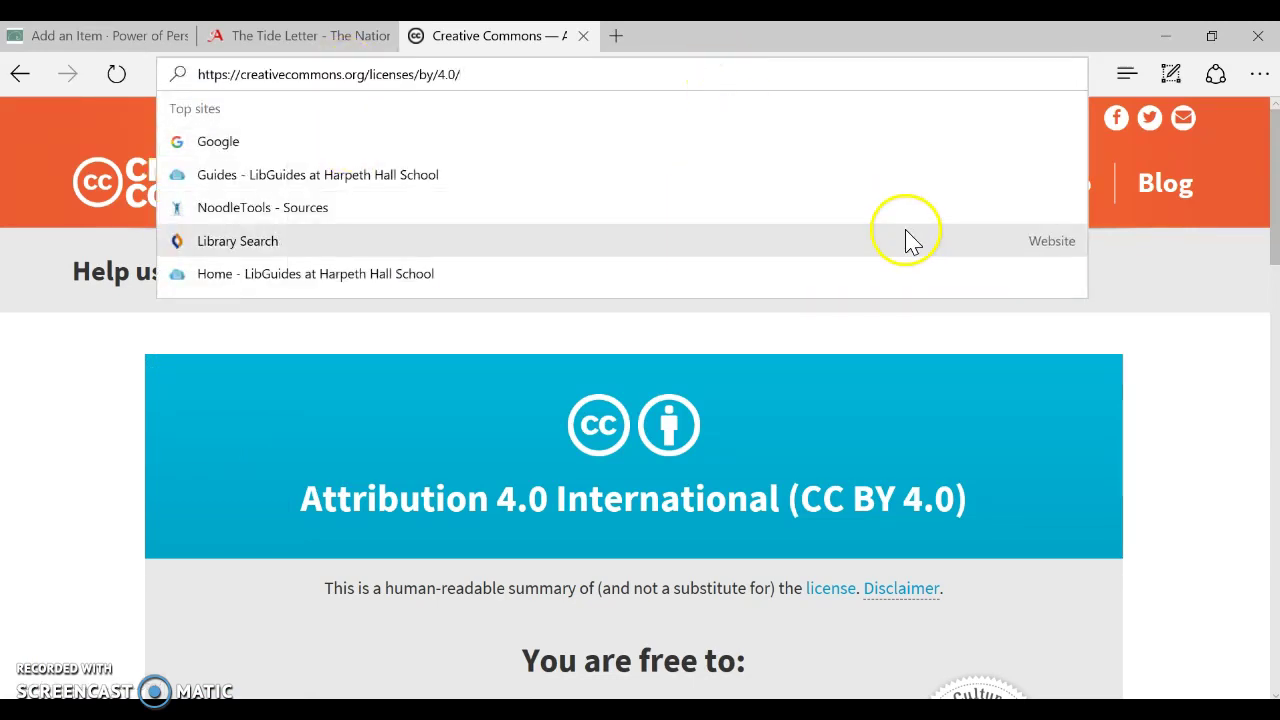
{"action": "left_click", "coordinate": [1158, 344]}
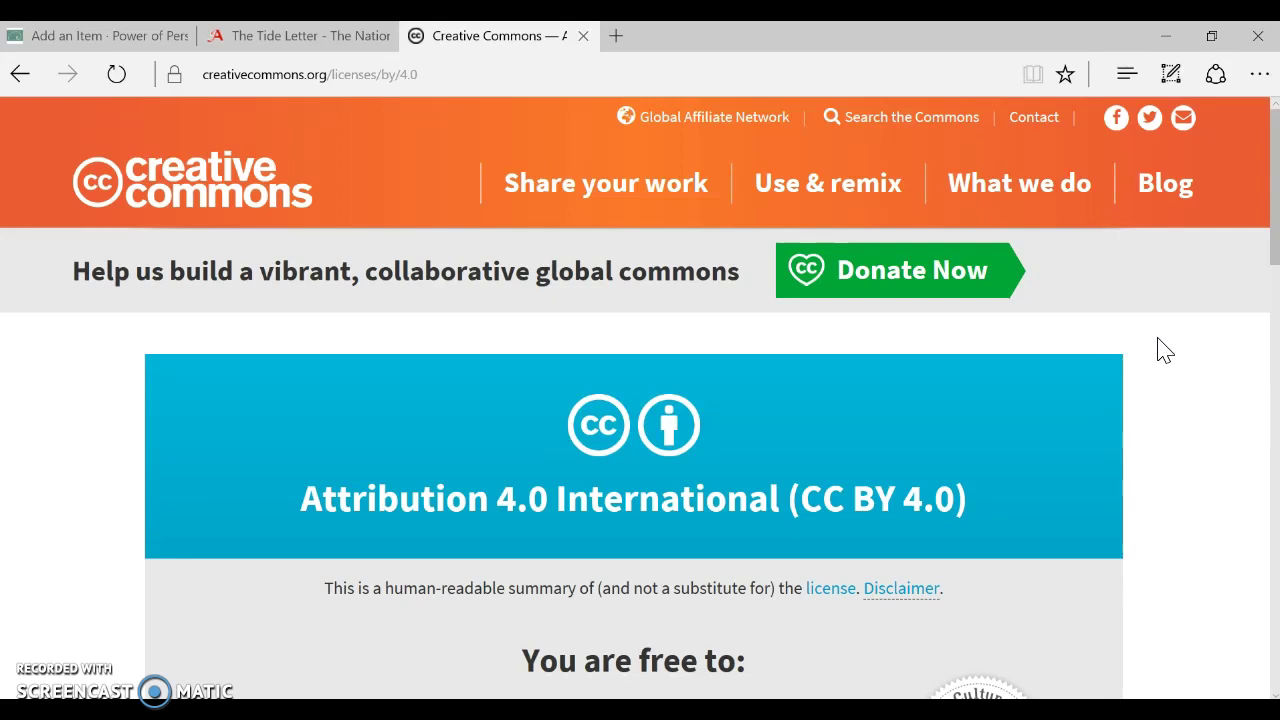
{"action": "left_click_drag", "start_coordinate": [750, 452], "coordinate": [1012, 535]}
{"action": "scroll", "coordinate": [1014, 466], "scroll_direction": "down", "scroll_amount": 2}
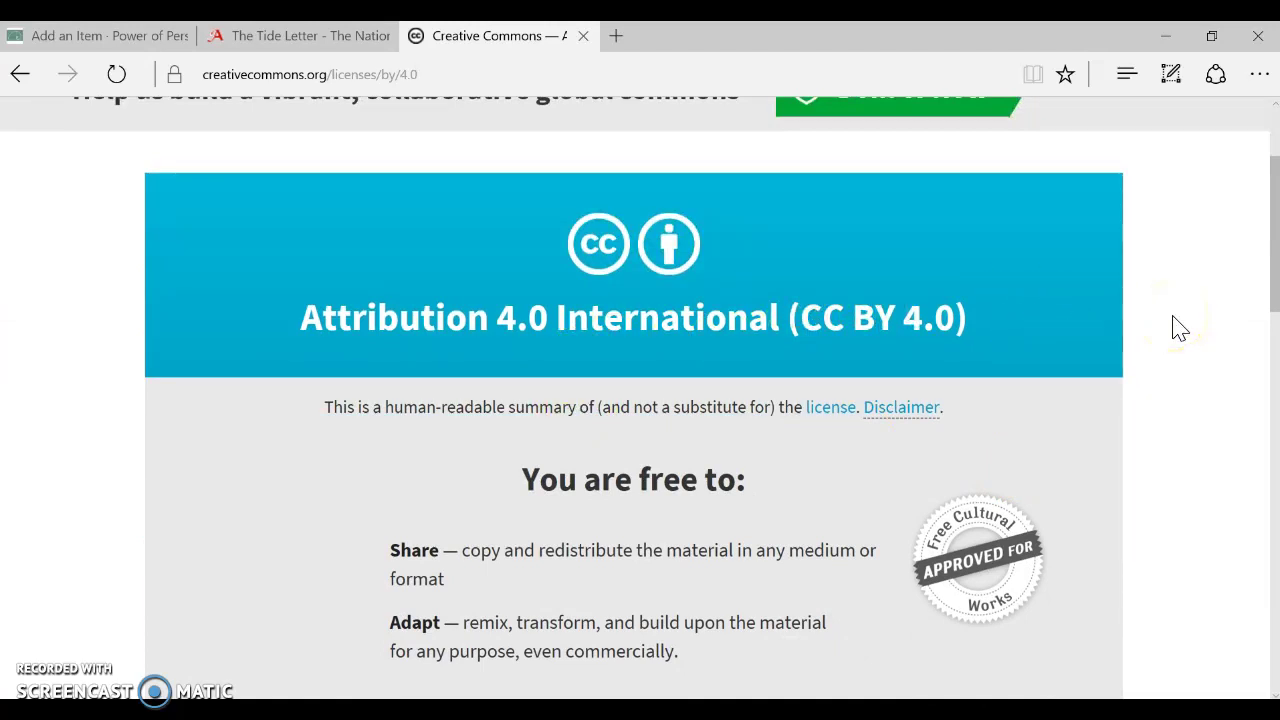
{"action": "scroll", "coordinate": [1180, 330], "scroll_direction": "down", "scroll_amount": 1}
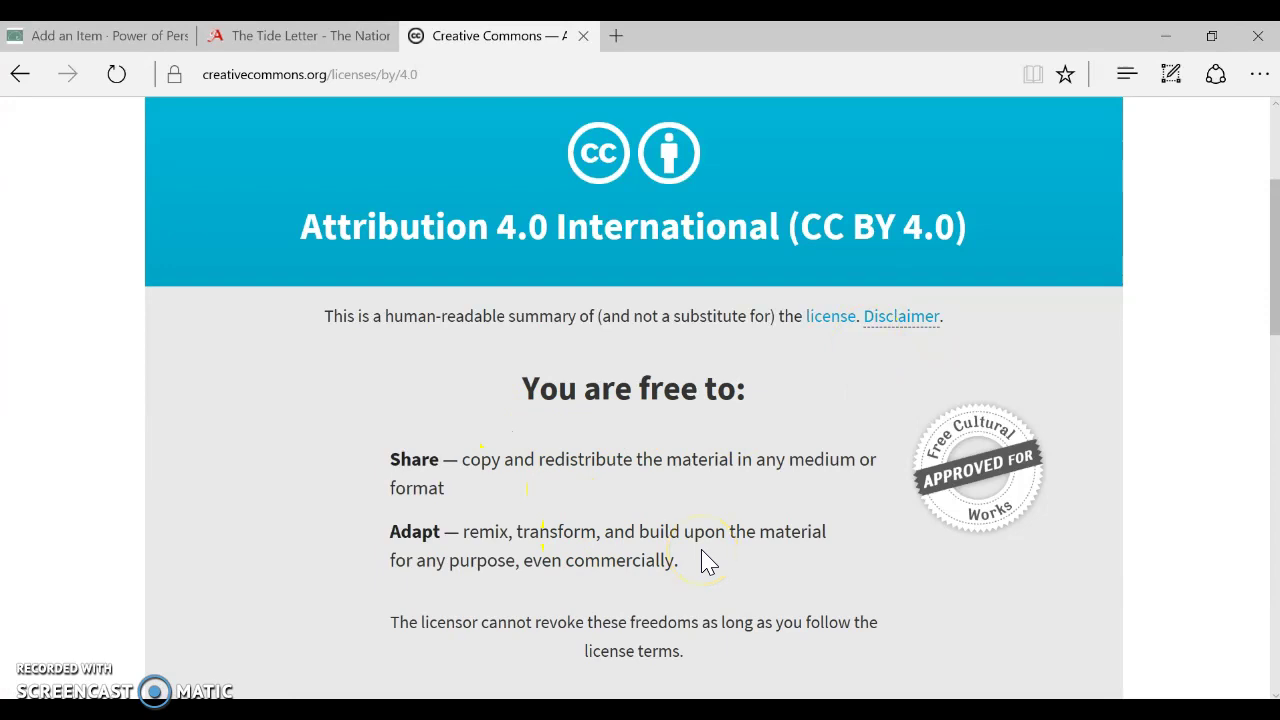
{"action": "scroll", "coordinate": [703, 563], "scroll_direction": "up", "scroll_amount": 3}
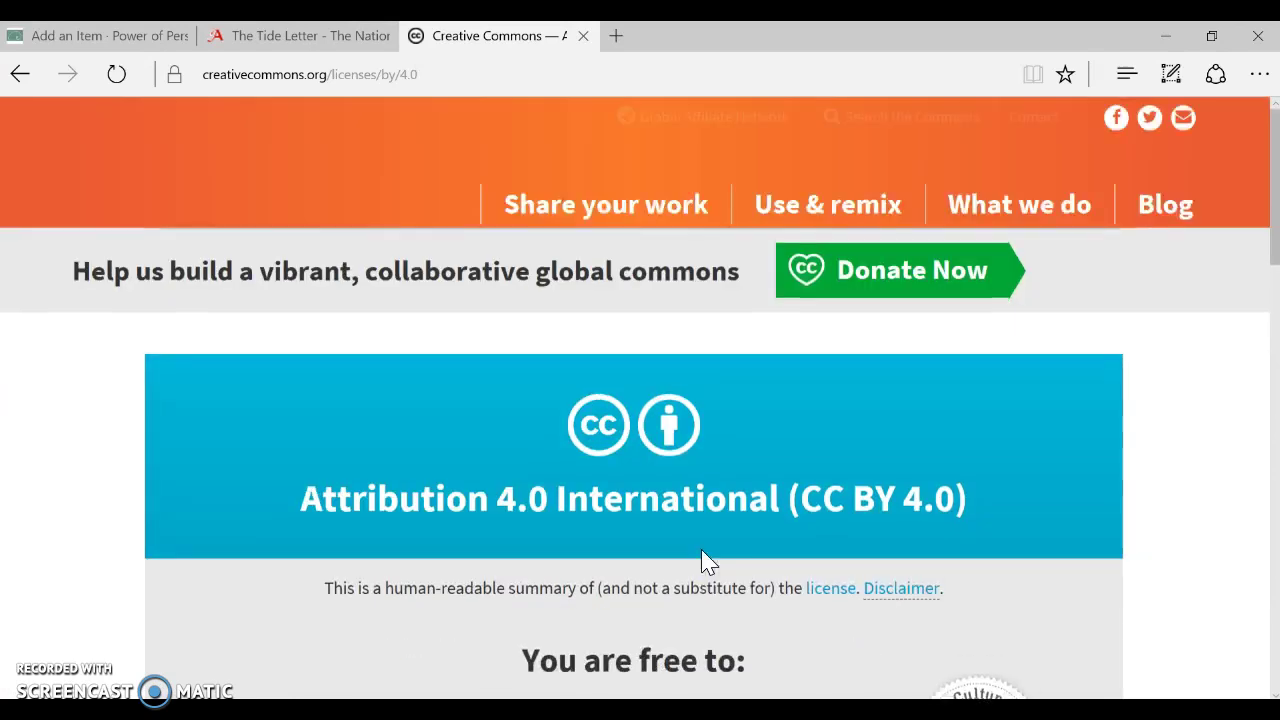
Enter 'CC BY 4.0' in Rights with HTML enabled, linked to the copied Creative Commons licence URL
{"action": "left_click", "coordinate": [112, 40]}
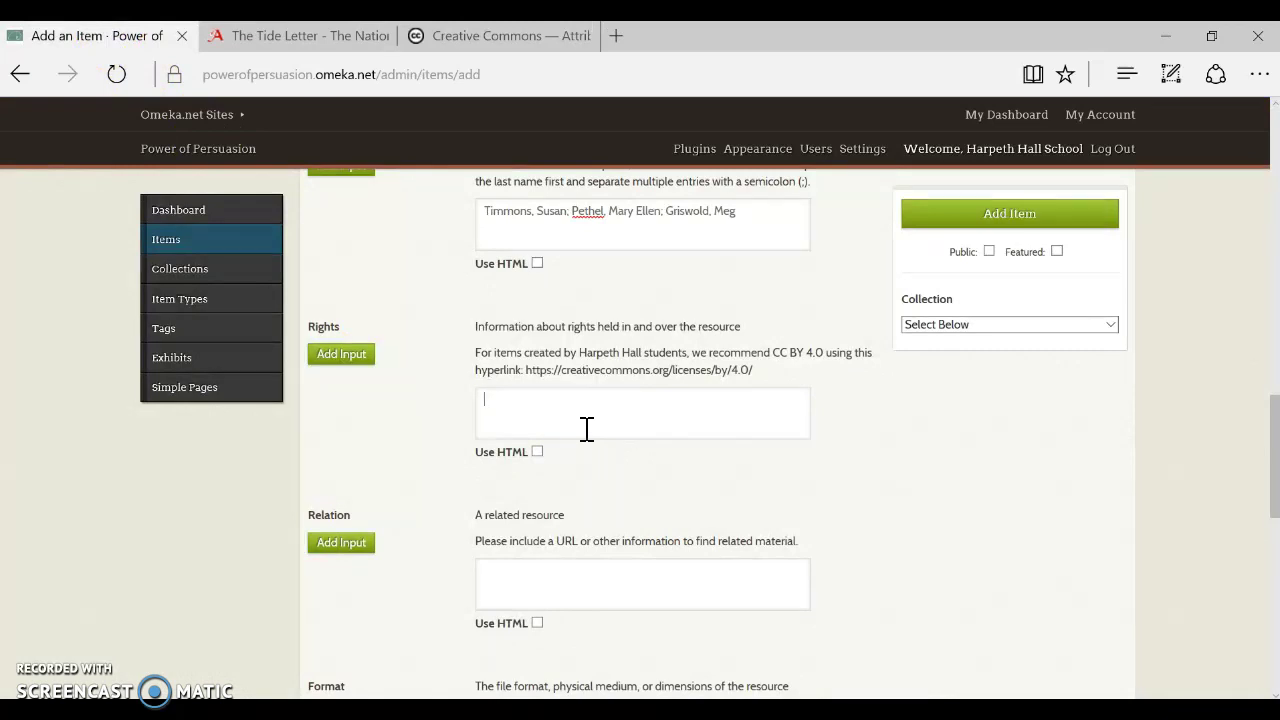
{"action": "type", "text": "CC BY 4.0"}
{"action": "left_click", "coordinate": [537, 451]}
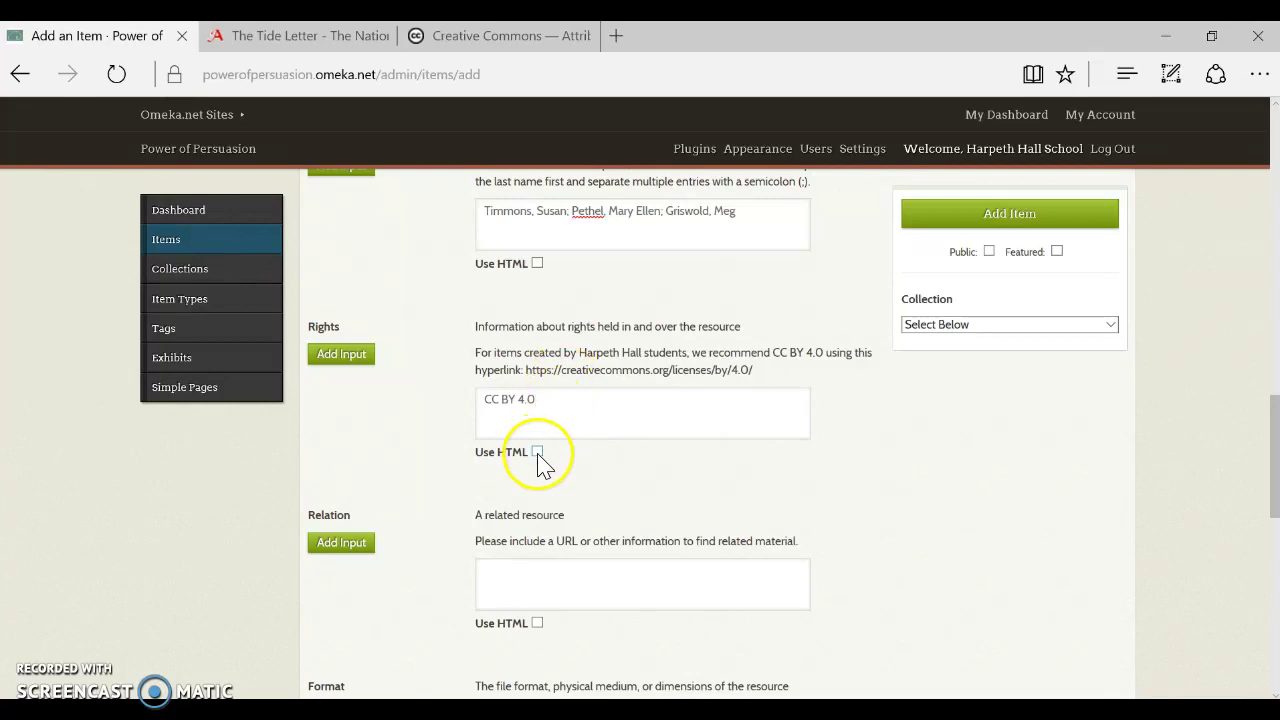
{"action": "left_click", "coordinate": [515, 437]}
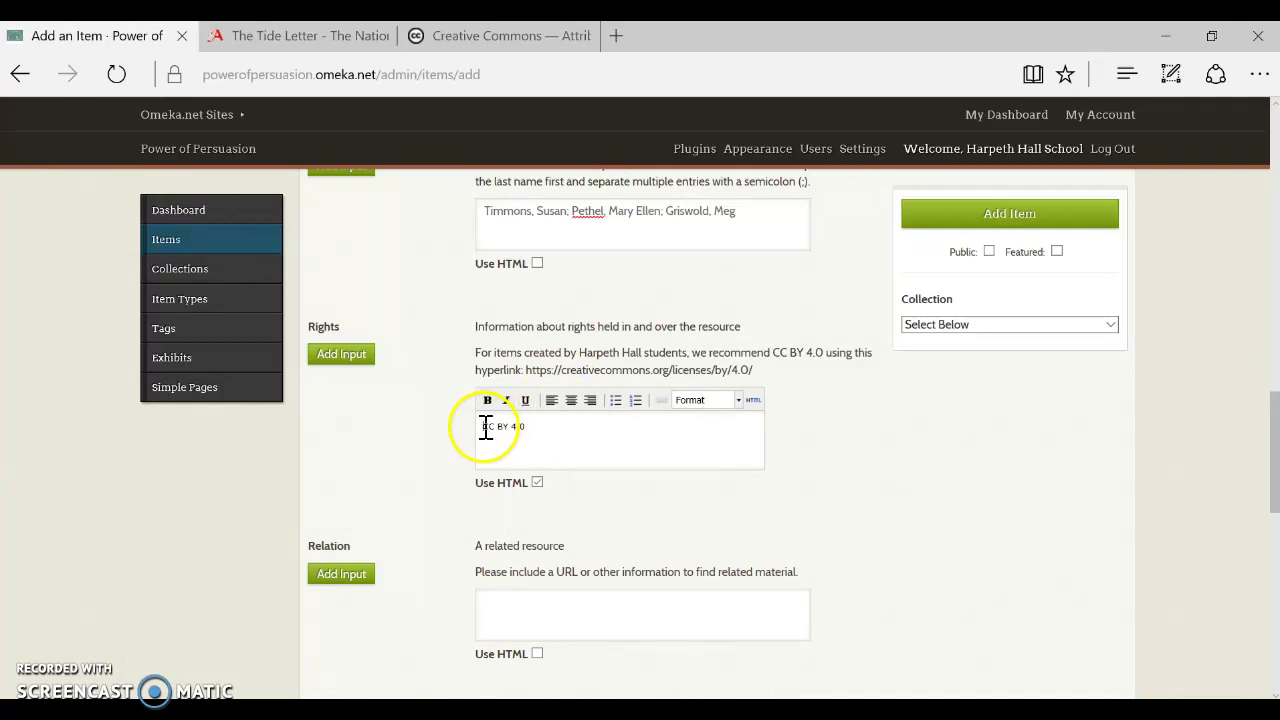
{"action": "left_click_drag", "start_coordinate": [485, 426], "coordinate": [543, 433]}
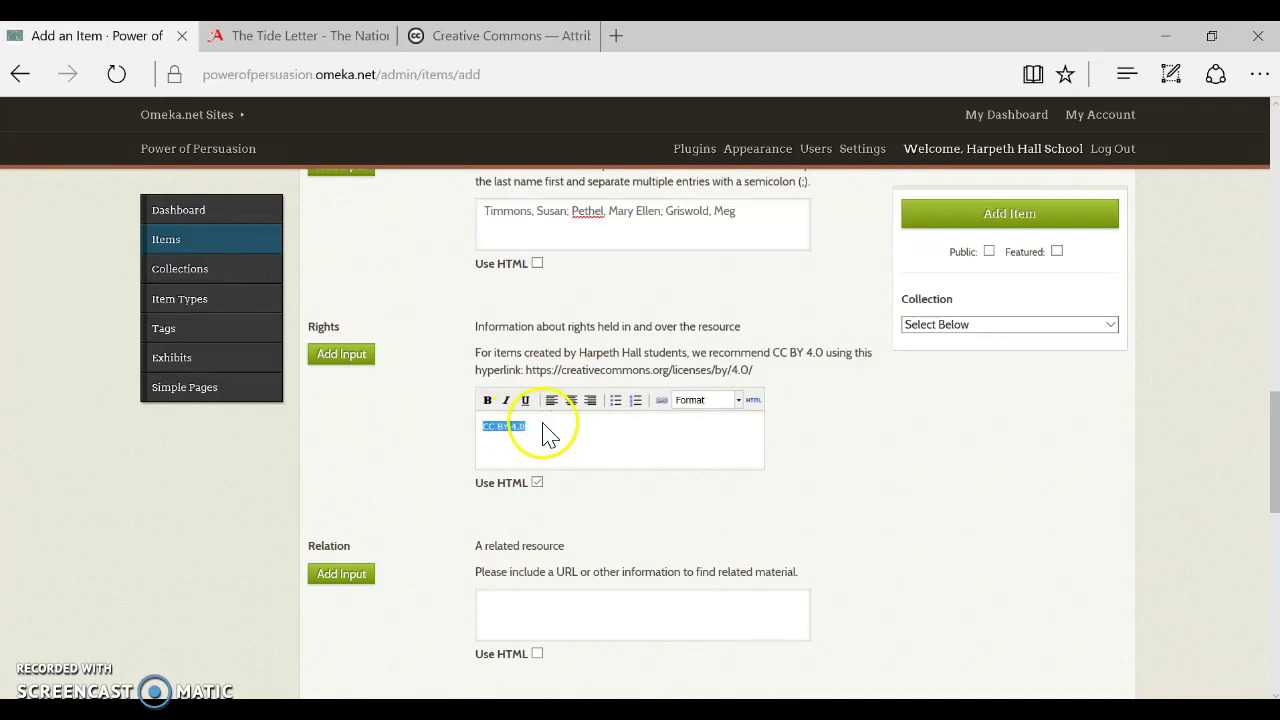
{"action": "left_click", "coordinate": [661, 400]}
{"action": "left_click", "coordinate": [631, 371]}
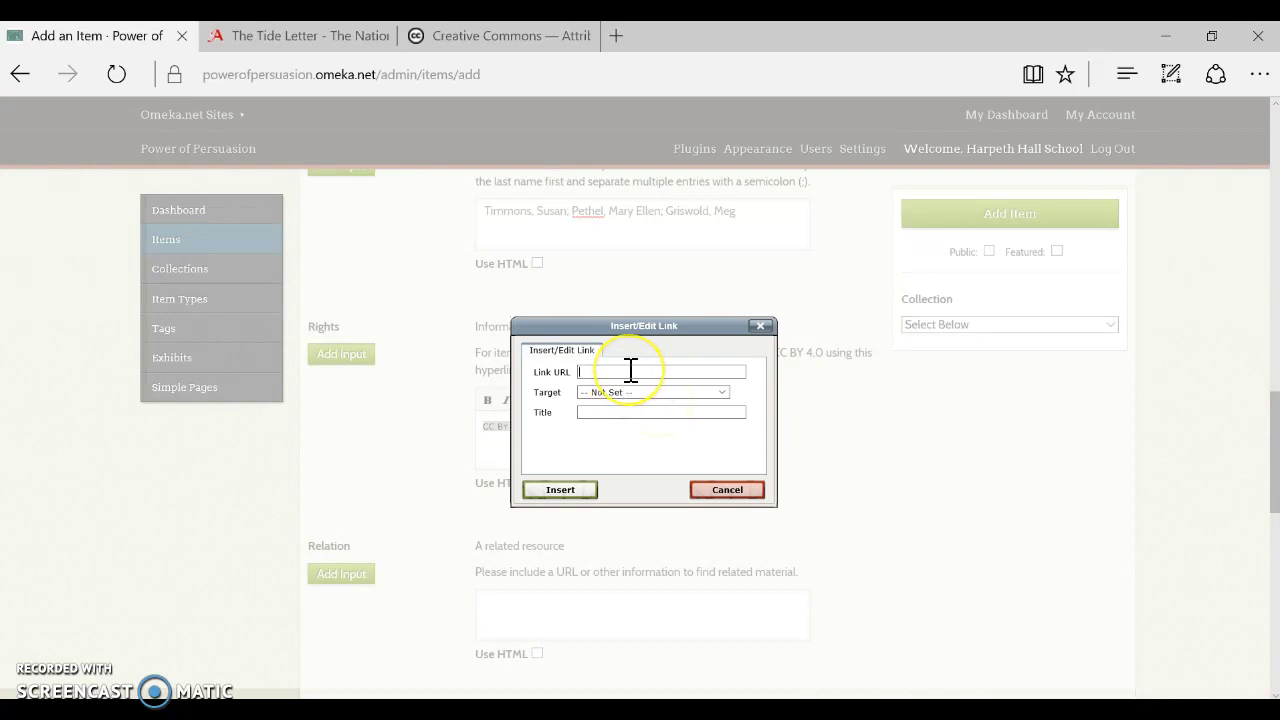
{"action": "key", "text": "ctrl+v"}
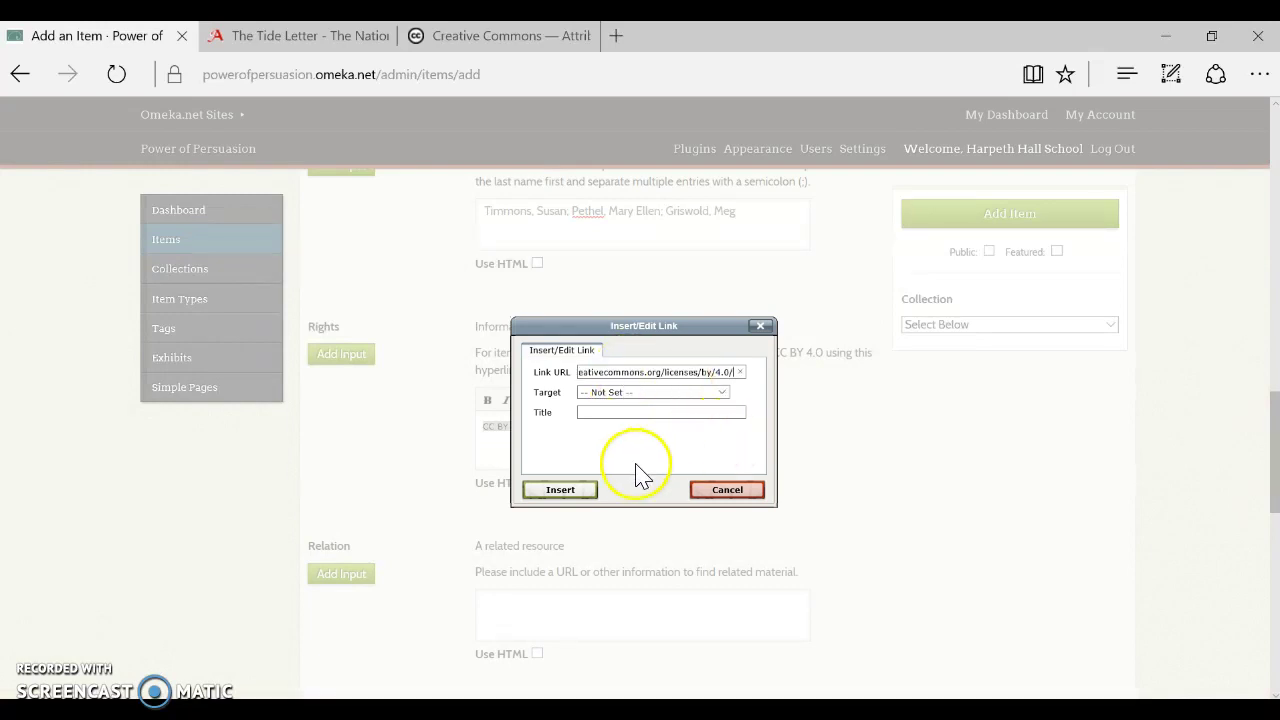
{"action": "left_click", "coordinate": [562, 491]}
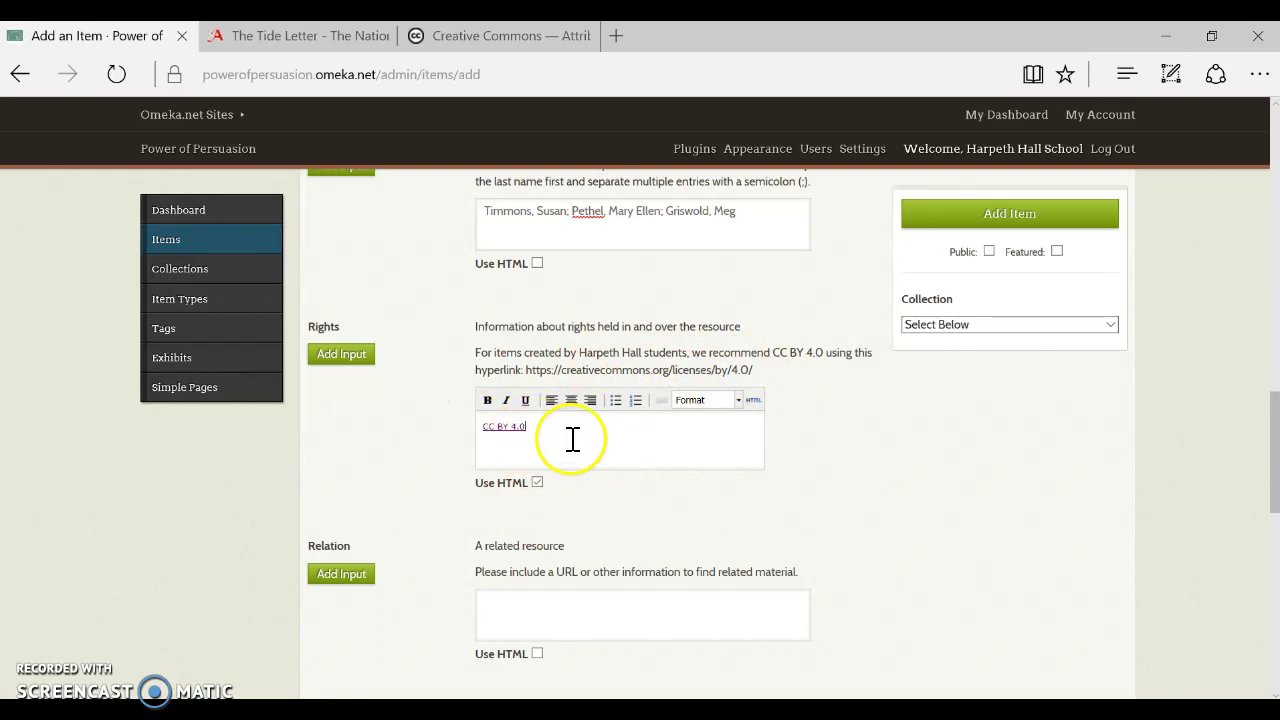
{"action": "scroll", "coordinate": [900, 515], "scroll_direction": "down", "scroll_amount": 3}
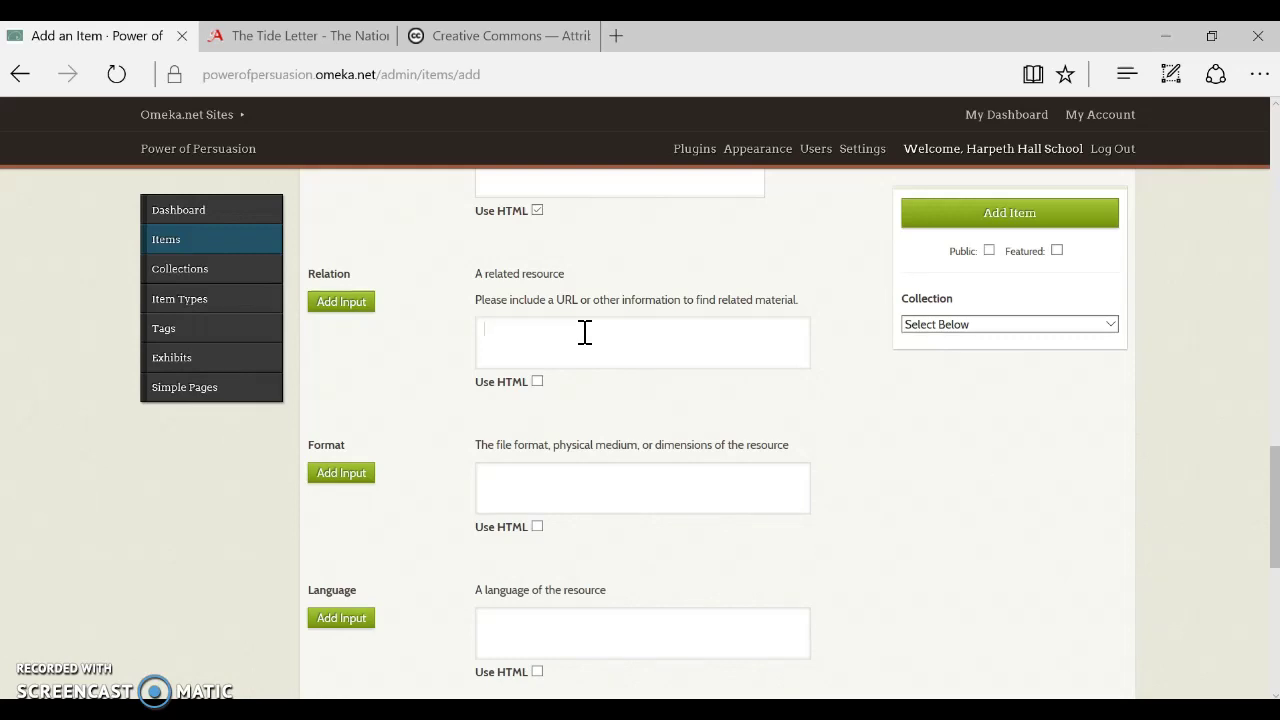
Enter Format 'PDF' and Language 'English'
{"action": "scroll", "coordinate": [735, 425], "scroll_direction": "down", "scroll_amount": 1}
{"action": "left_click", "coordinate": [525, 392]}
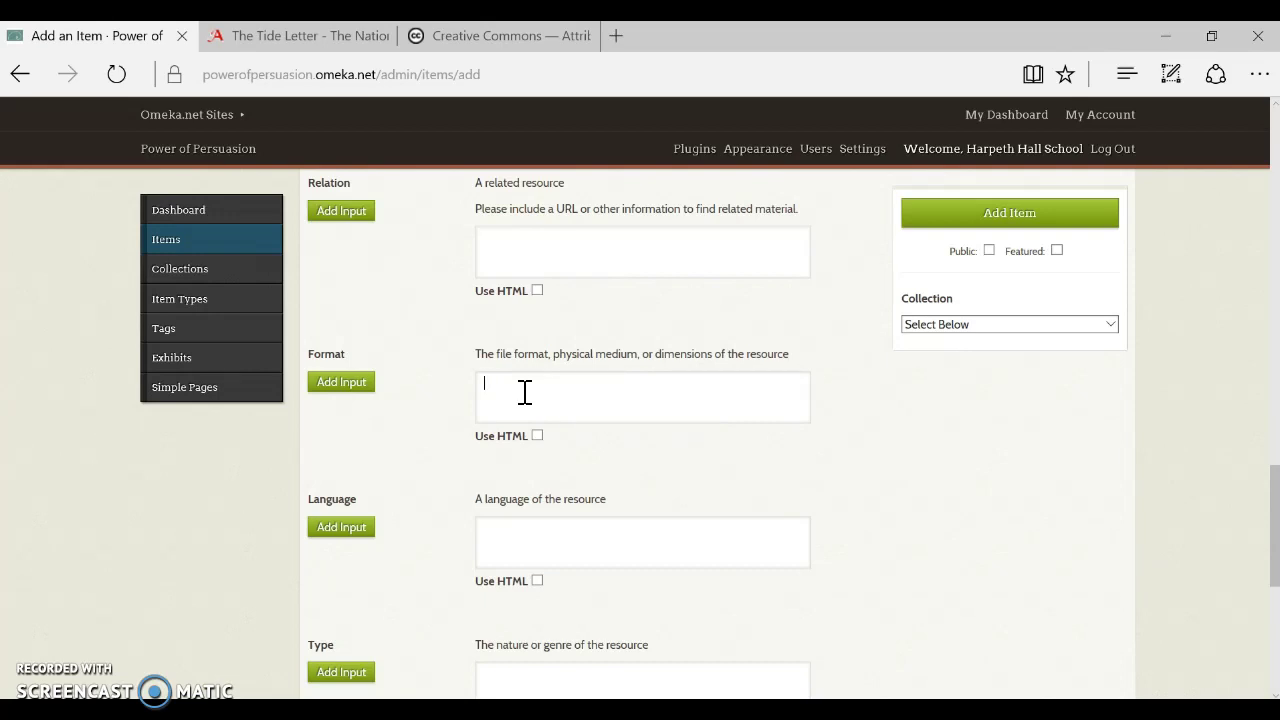
{"action": "type", "text": "PDF"}
{"action": "left_click", "coordinate": [631, 546]}
{"action": "type", "text": "English"}
Set Type to 'text' and Coverage to 'Tilbury in Essex, England'
{"action": "scroll", "coordinate": [631, 546], "scroll_direction": "down", "scroll_amount": 3}
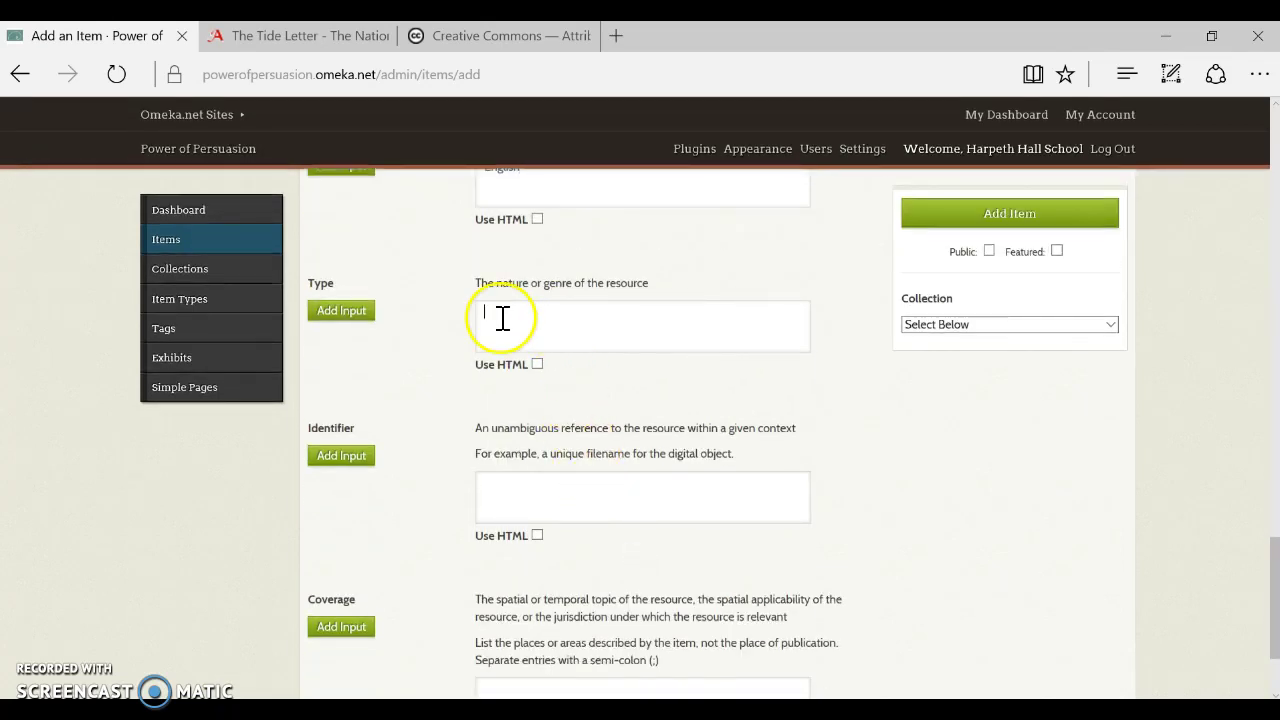
{"action": "left_click", "coordinate": [555, 324]}
{"action": "type", "text": "text"}
{"action": "left_click", "coordinate": [578, 498]}
{"action": "scroll", "coordinate": [851, 566], "scroll_direction": "down", "scroll_amount": 2}
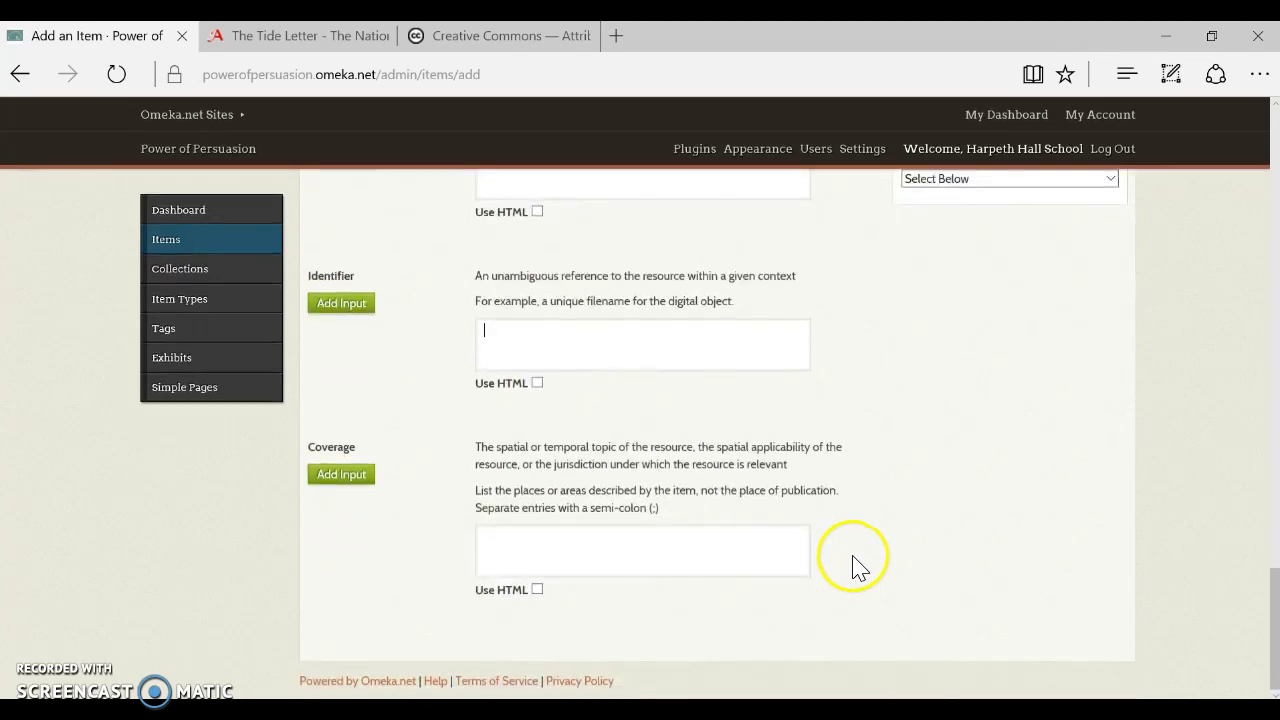
{"action": "left_click", "coordinate": [587, 543]}
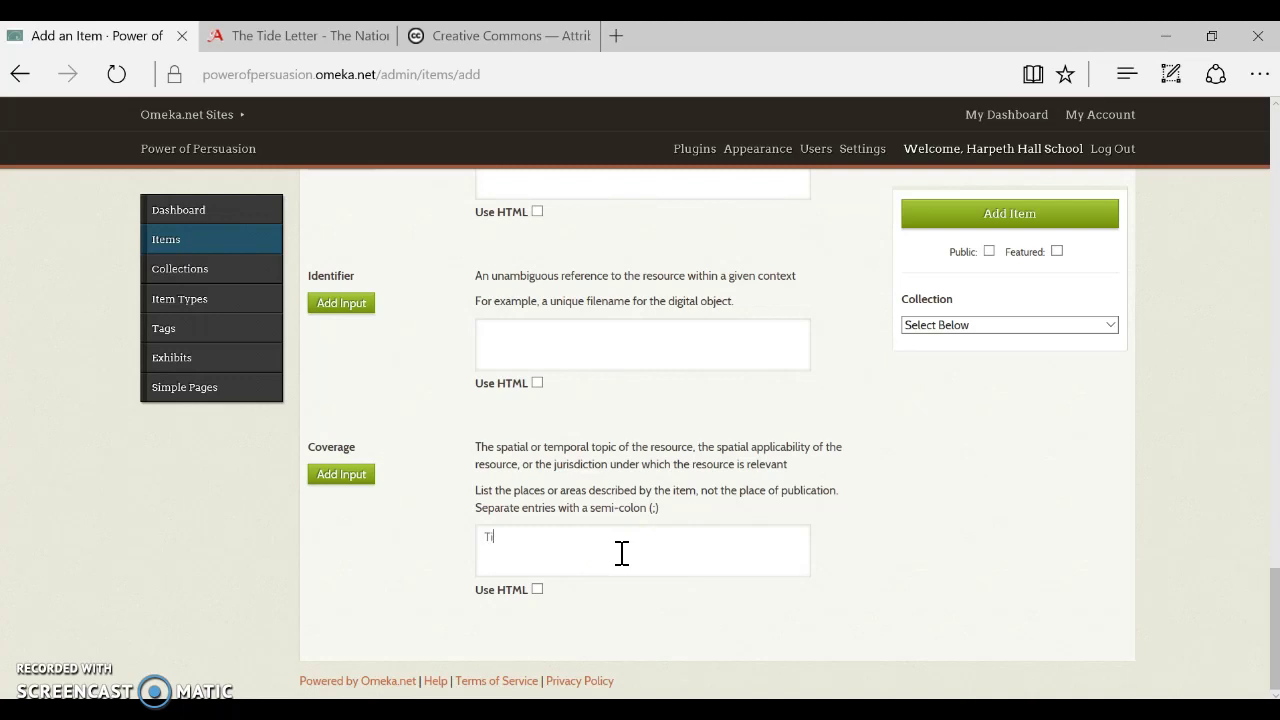
{"action": "type", "text": "Tilbury in Essex, England"}
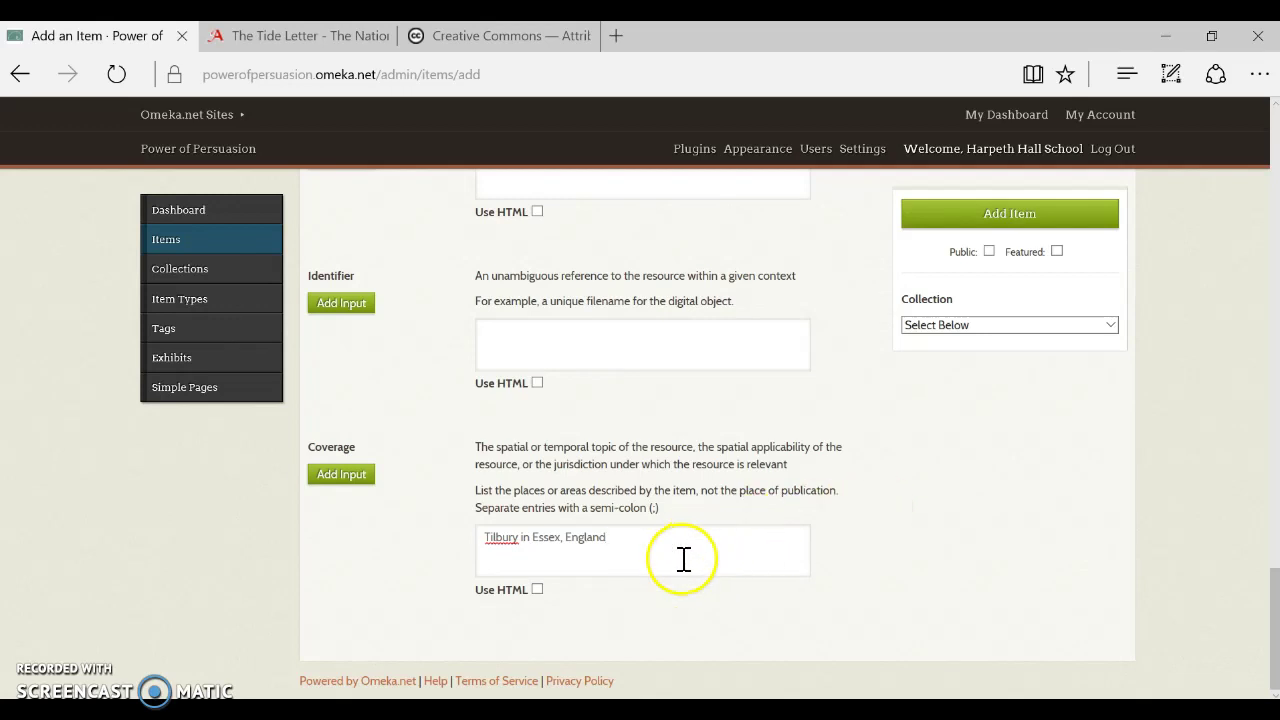
{"action": "scroll", "coordinate": [700, 560], "scroll_direction": "up", "scroll_amount": 10}
{"action": "scroll", "coordinate": [765, 568], "scroll_direction": "up", "scroll_amount": 15}
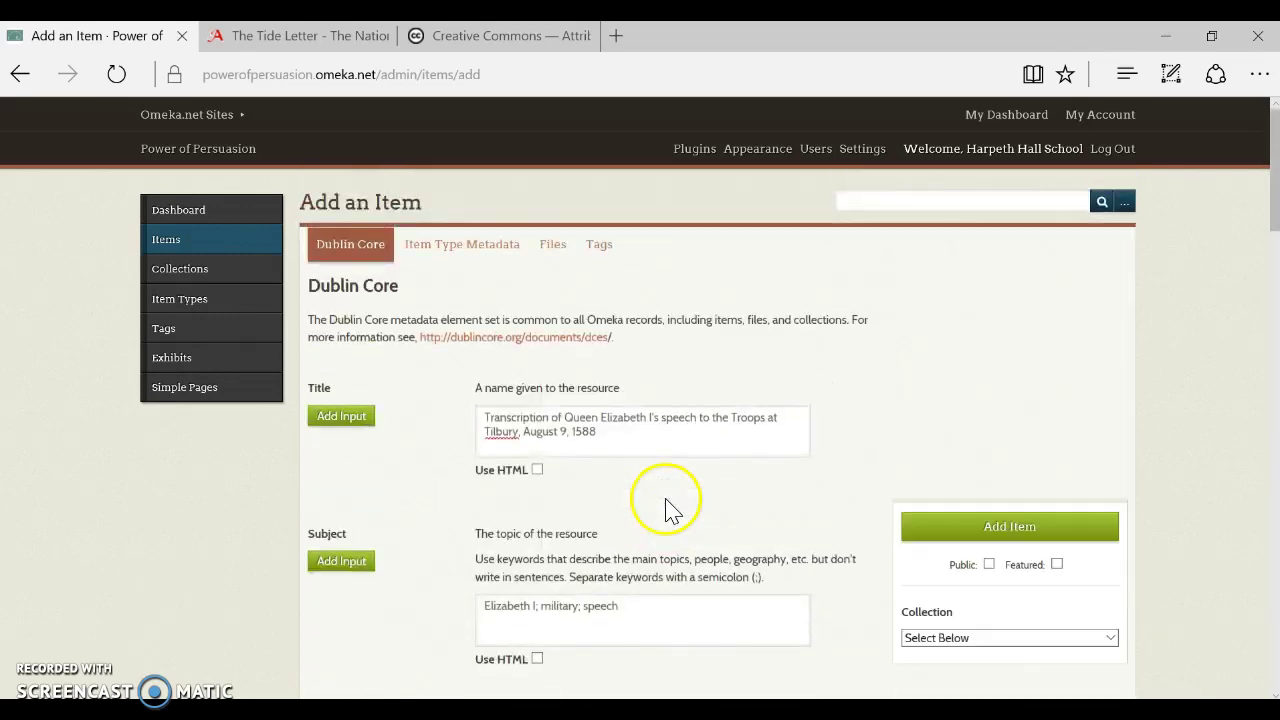
Choose Text as the item type under Item Type Metadata
{"action": "left_click", "coordinate": [473, 250]}
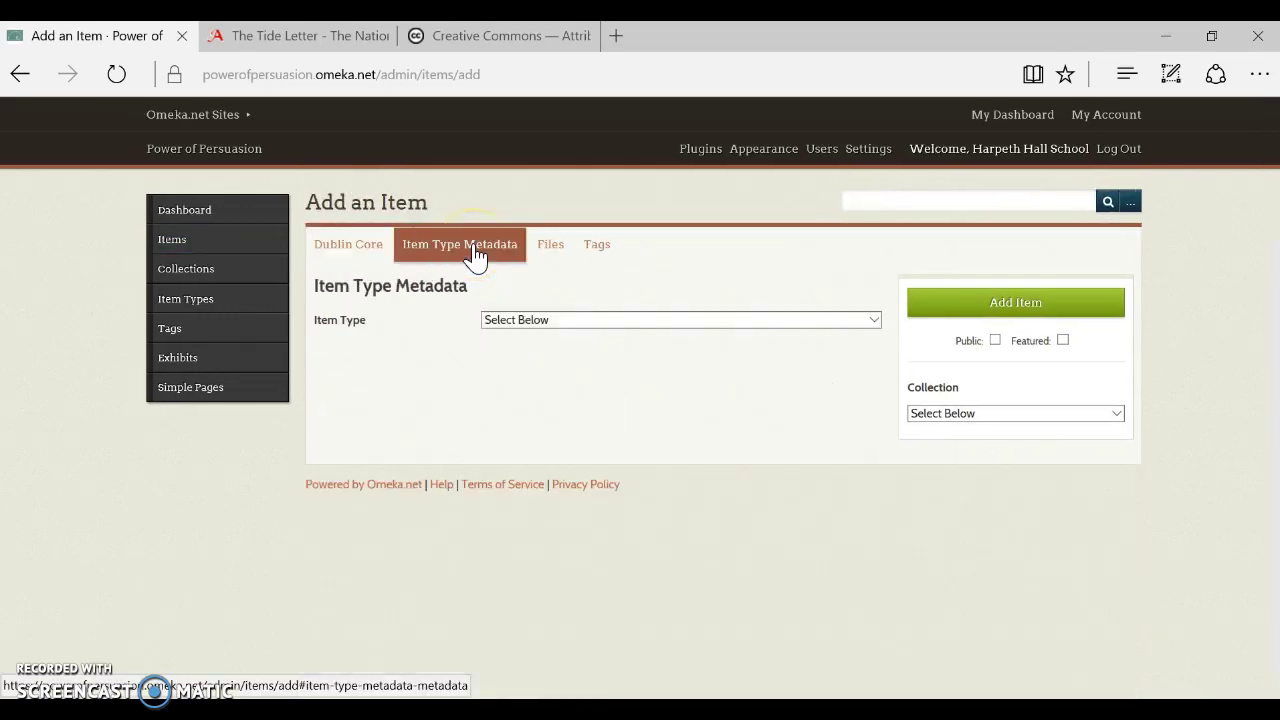
{"action": "left_click", "coordinate": [730, 328]}
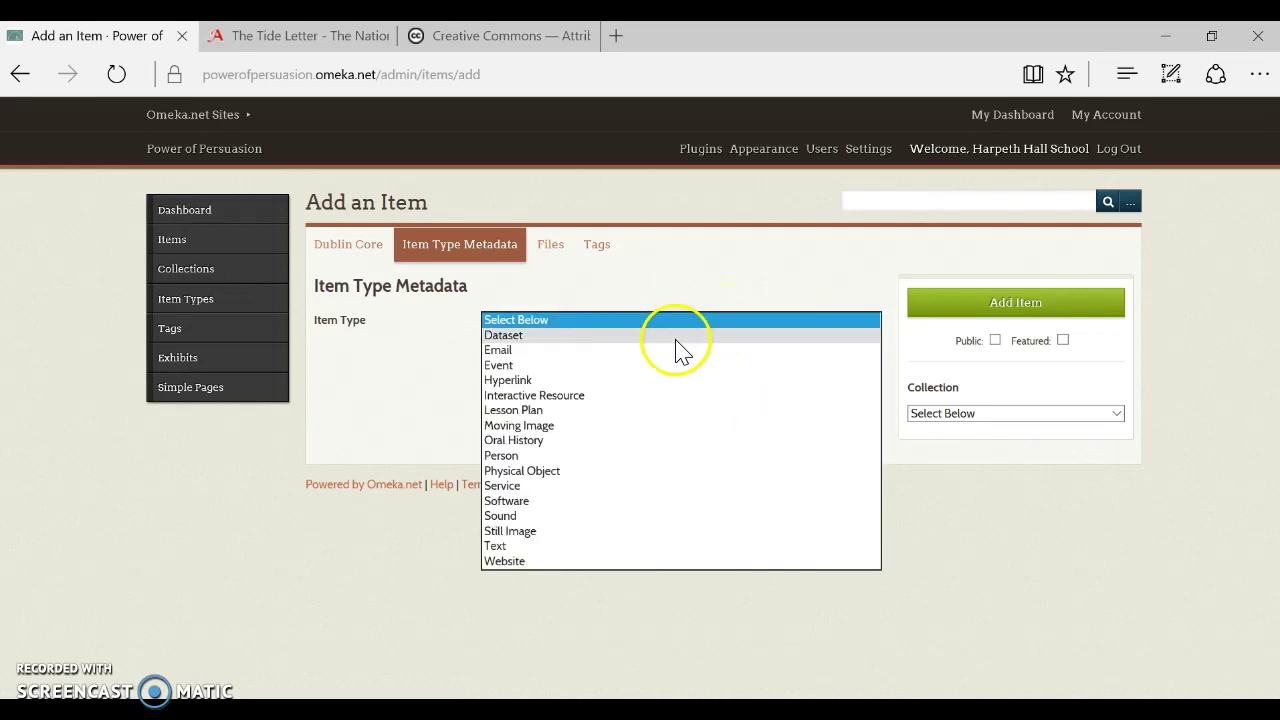
{"action": "left_click", "coordinate": [548, 548]}
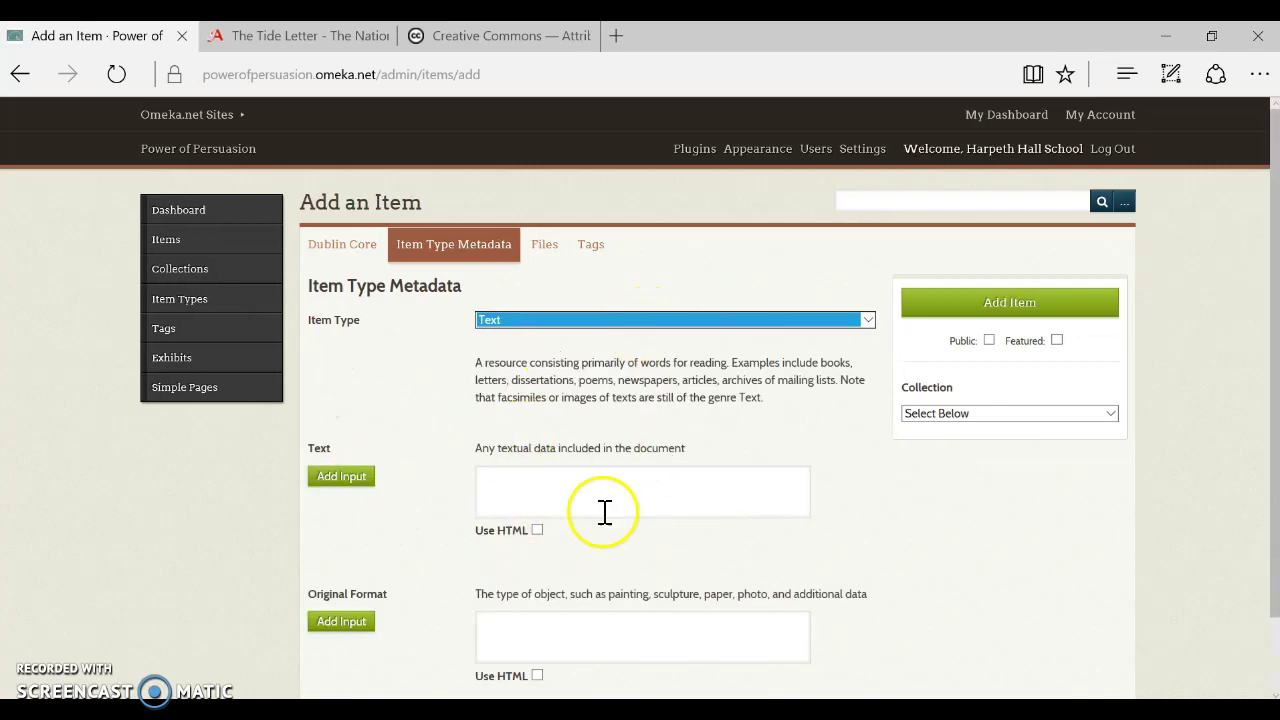
Open the Files file picker, cancel without attaching anything, then go to Tags
{"action": "left_click", "coordinate": [547, 252]}
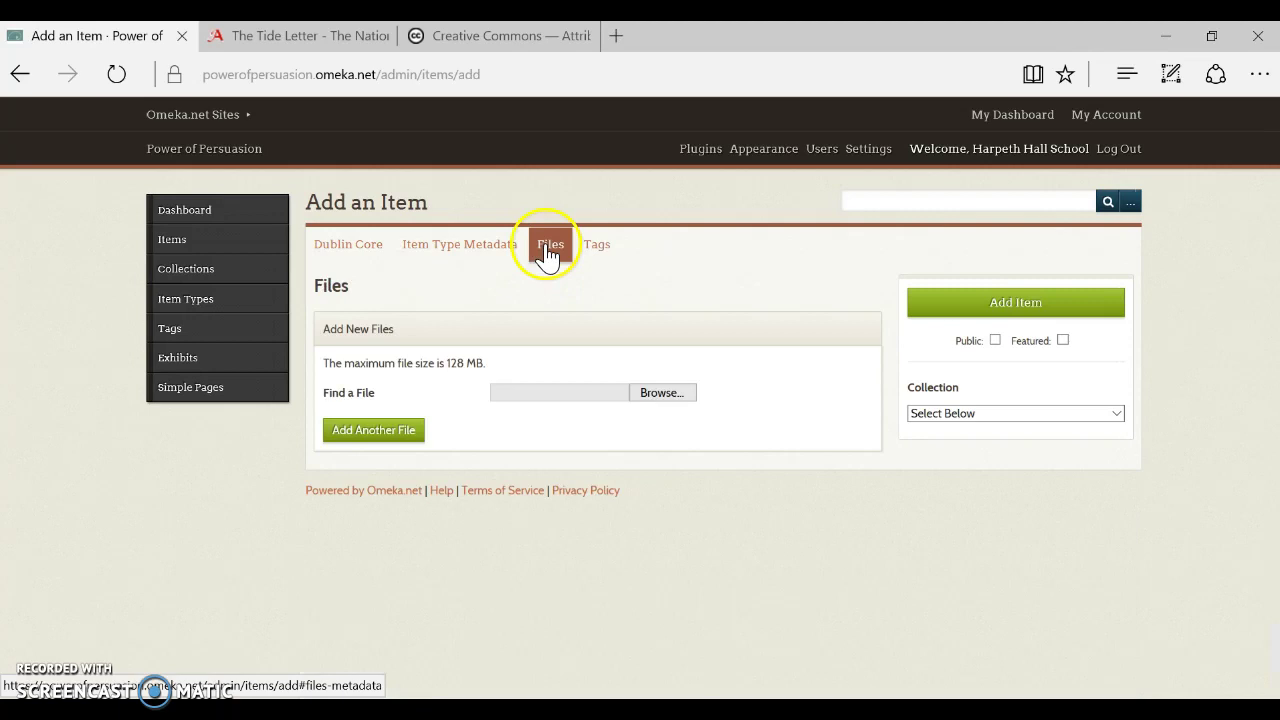
{"action": "left_click", "coordinate": [662, 393]}
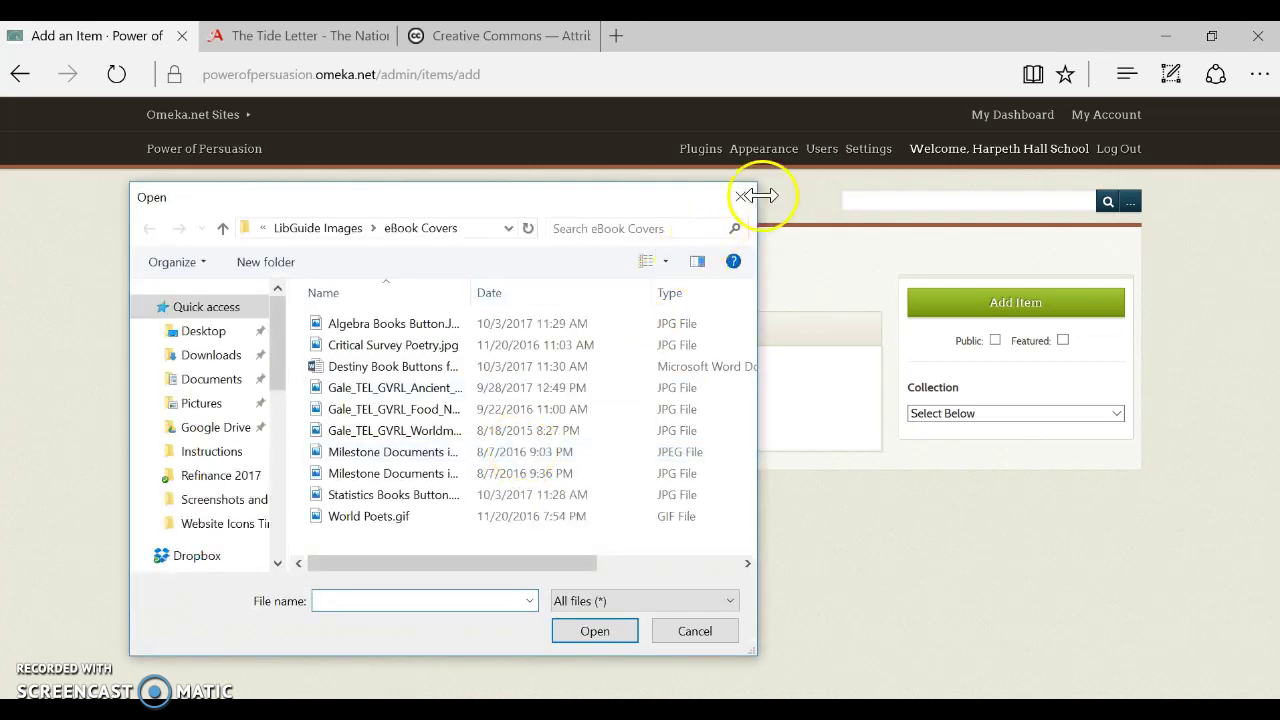
{"action": "left_click", "coordinate": [745, 194]}
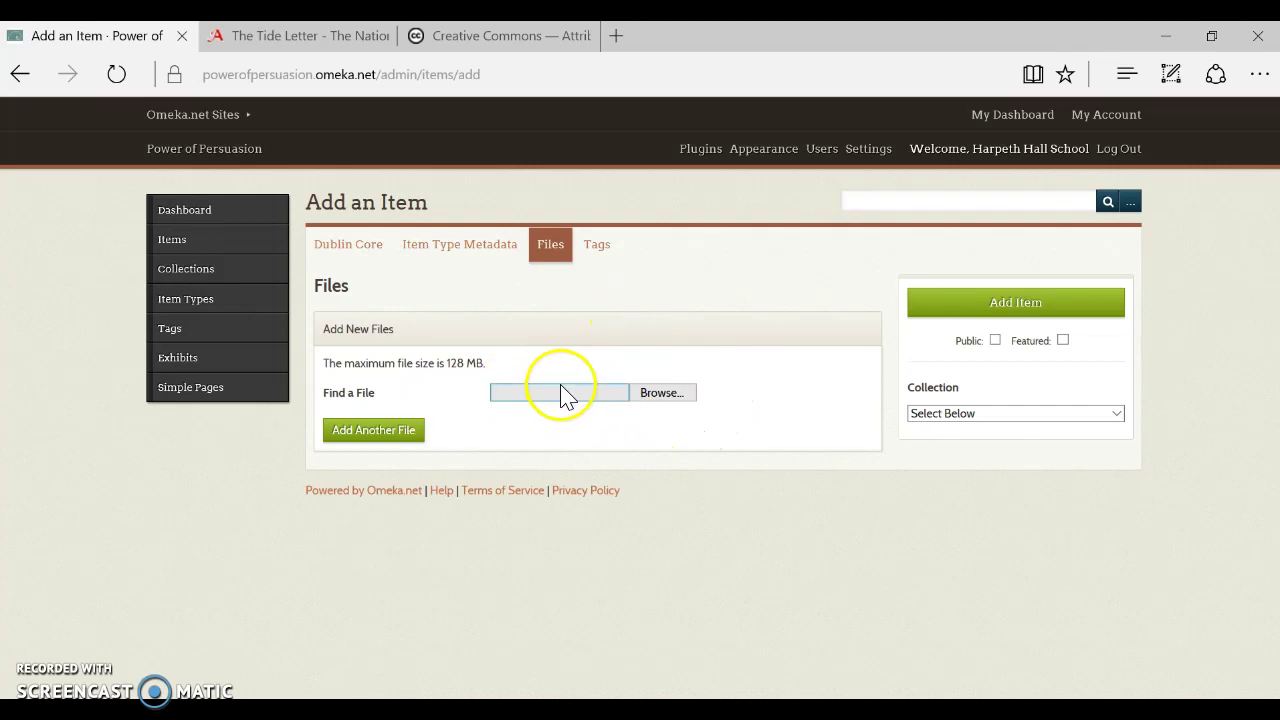
{"action": "left_click", "coordinate": [596, 252]}
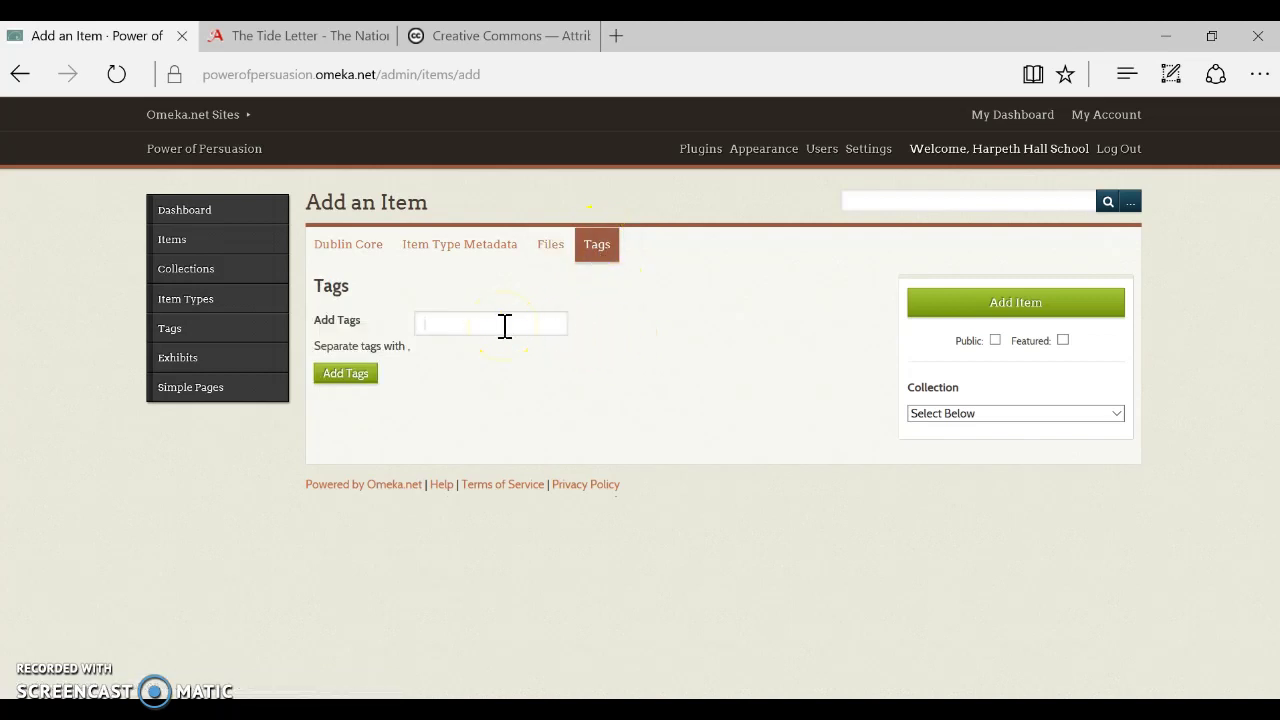
Add the tags Elizabeth I, Tilbury and speech to the item
{"action": "type", "text": "Elizab"}
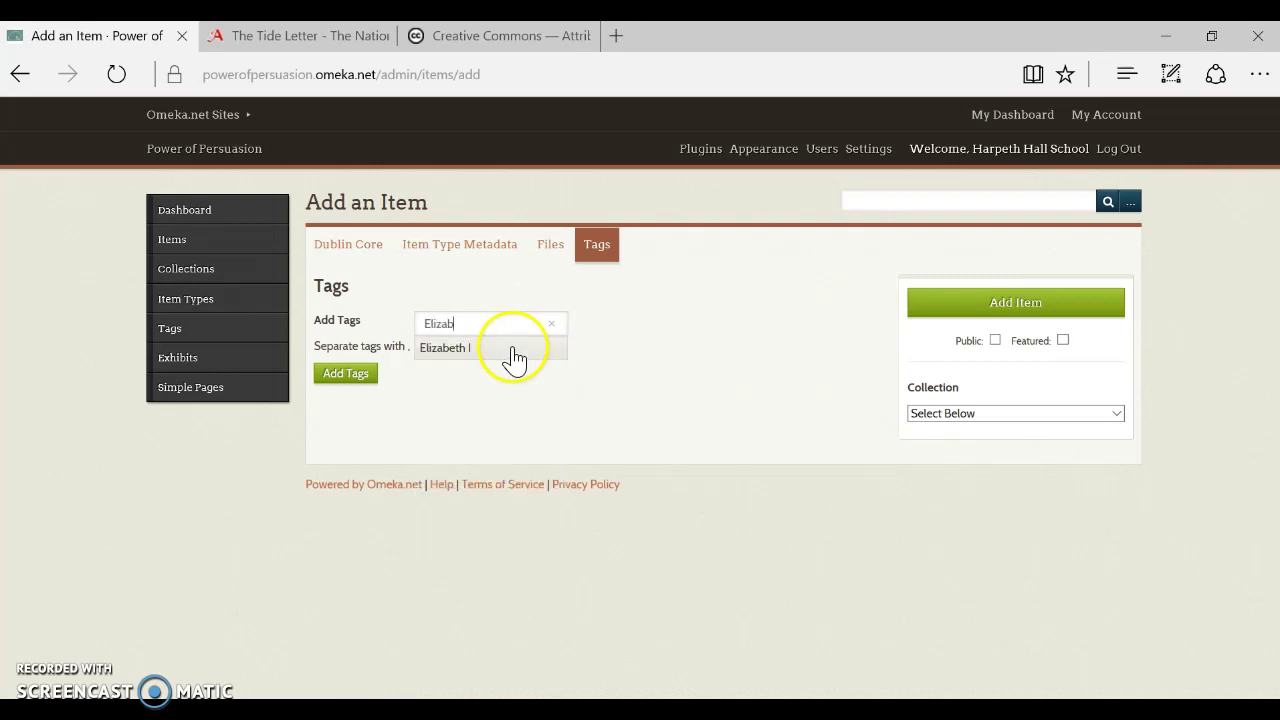
{"action": "left_click", "coordinate": [455, 350]}
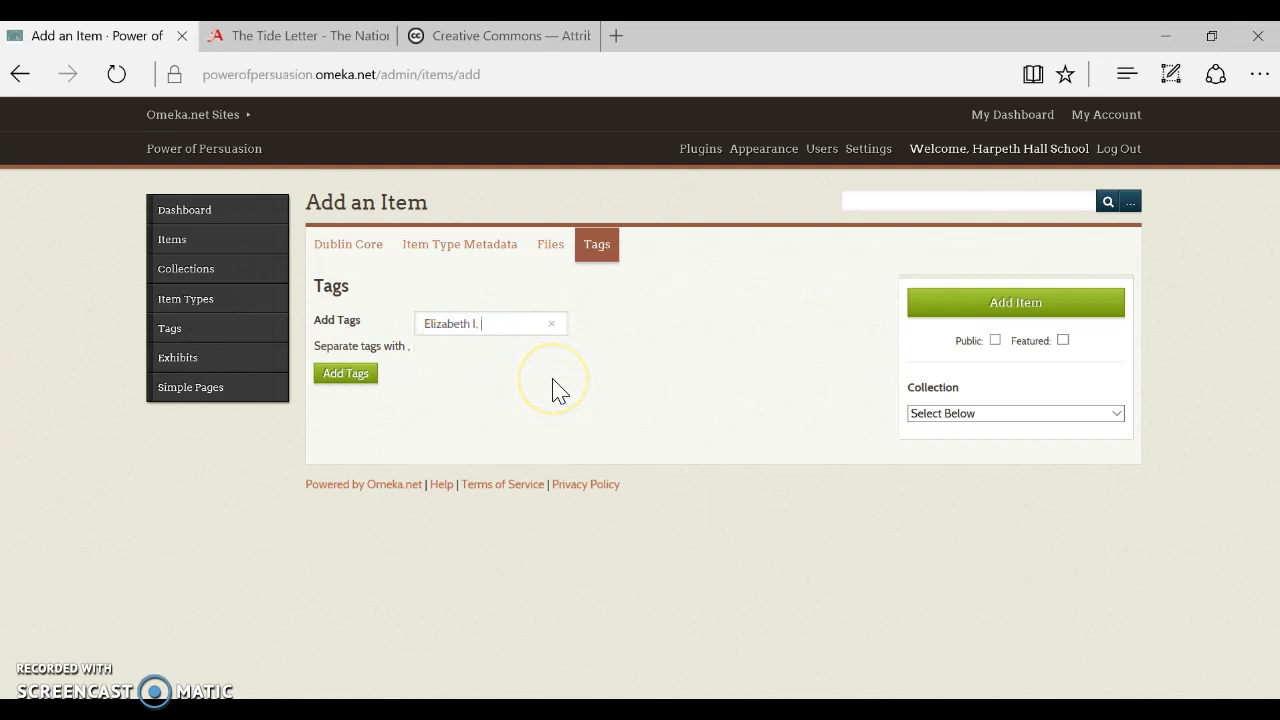
{"action": "type", "text": "Til"}
{"action": "left_click", "coordinate": [465, 352]}
{"action": "type", "text": "spe"}
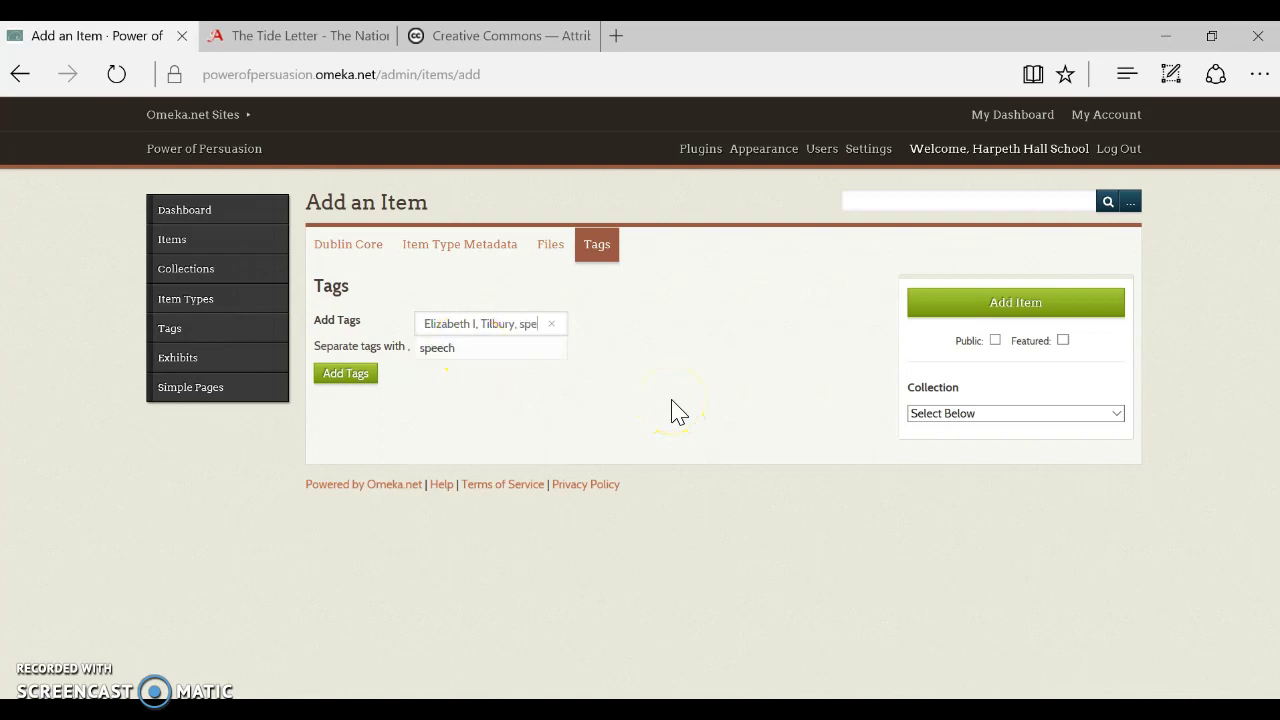
{"action": "left_click", "coordinate": [445, 352]}
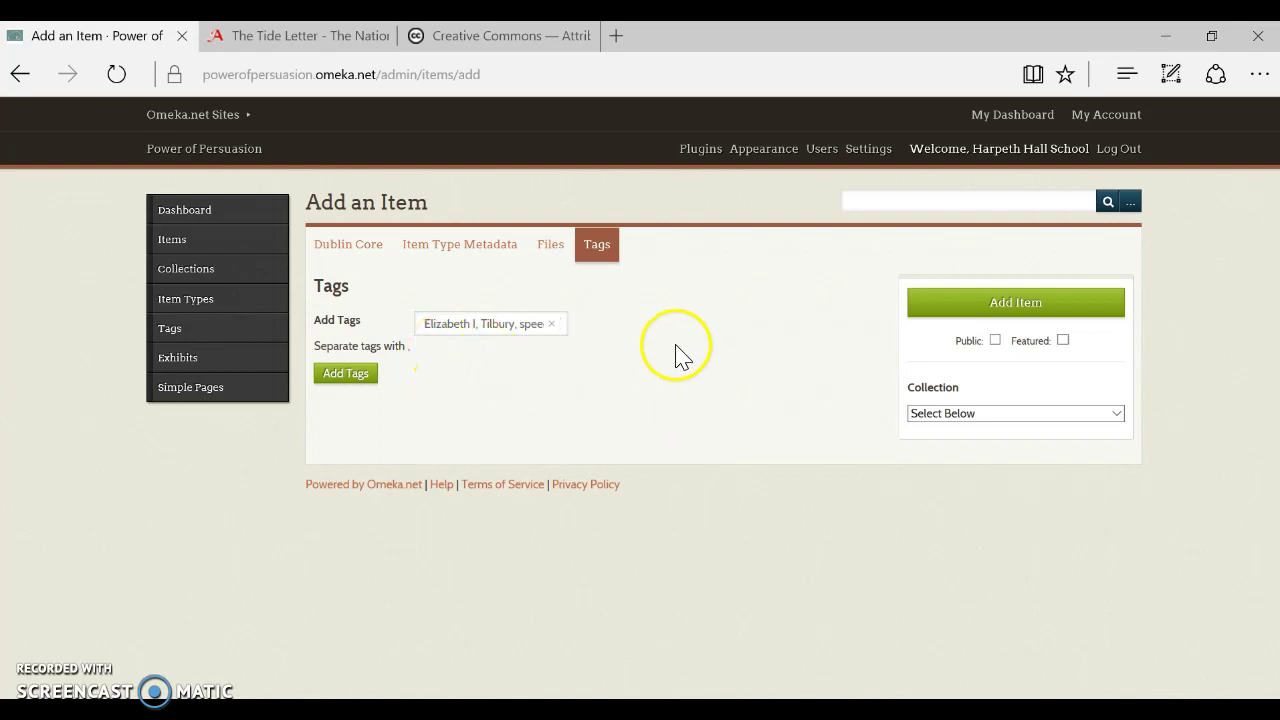
{"action": "left_click", "coordinate": [345, 375]}
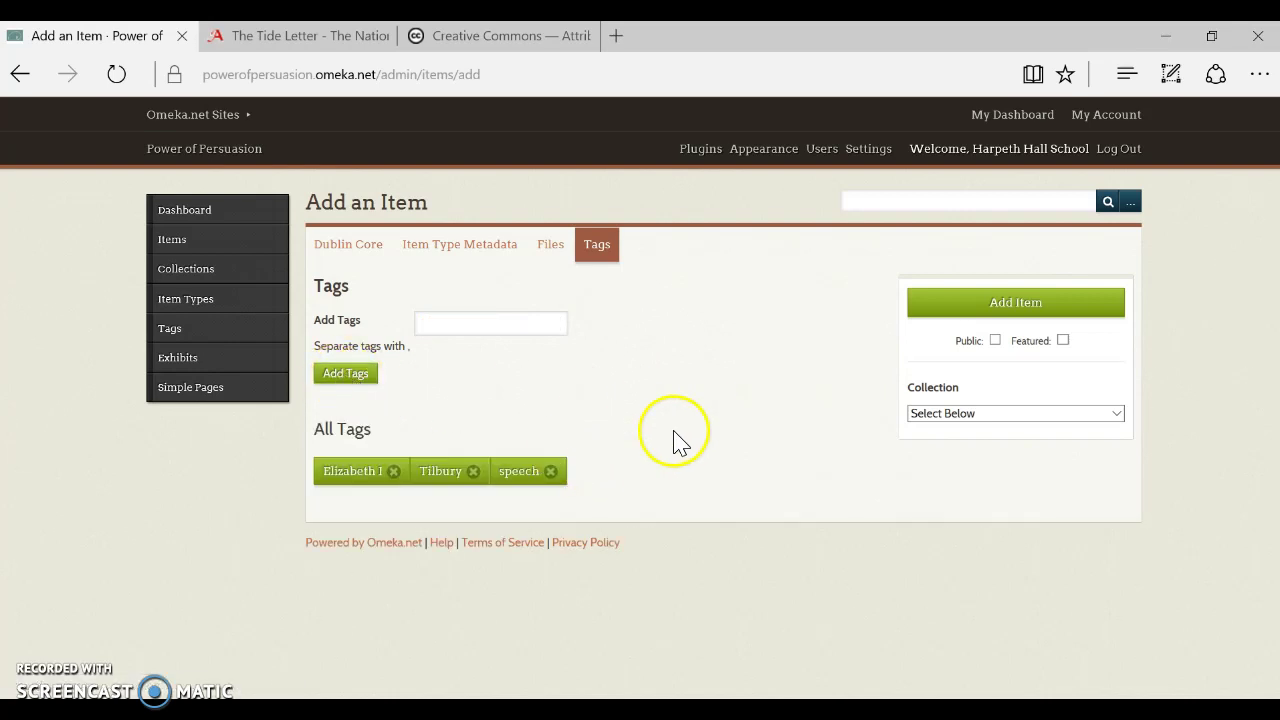
Mark the item Public, assign it to the Transcriptions collection, and save it
{"action": "left_click", "coordinate": [996, 341]}
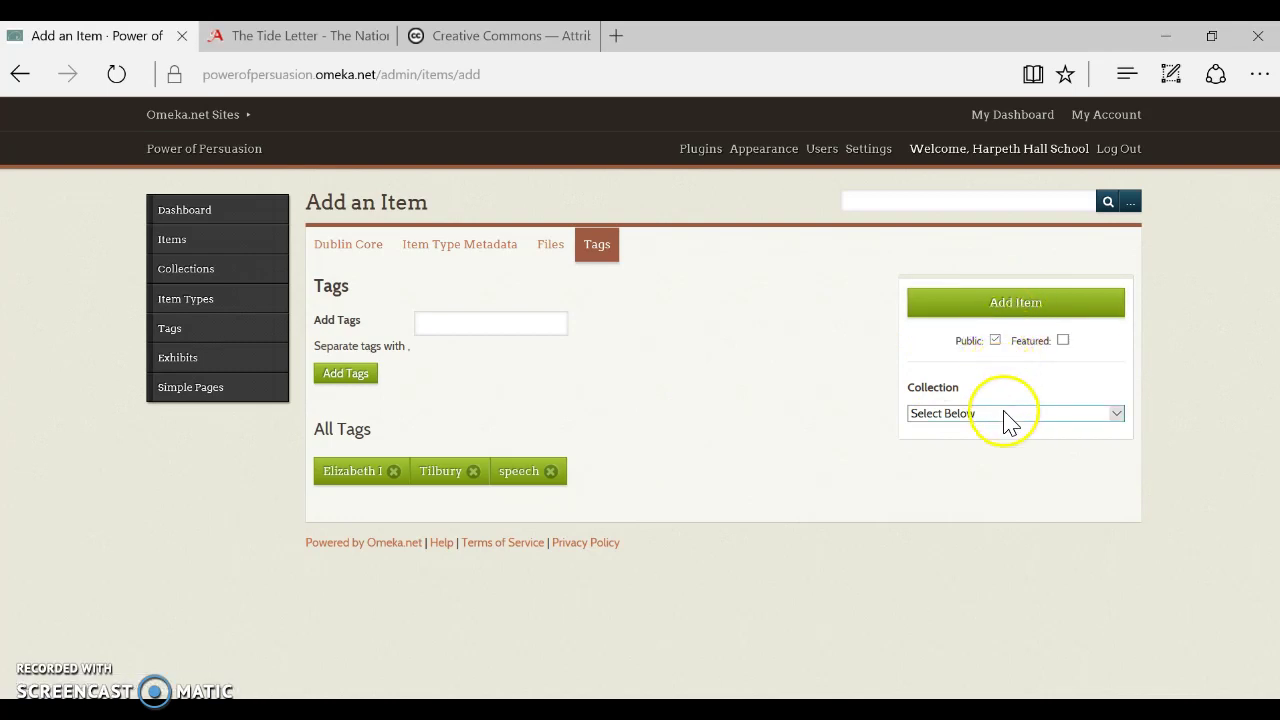
{"action": "left_click", "coordinate": [1005, 413]}
{"action": "left_click_drag", "start_coordinate": [1010, 425], "coordinate": [1000, 488]}
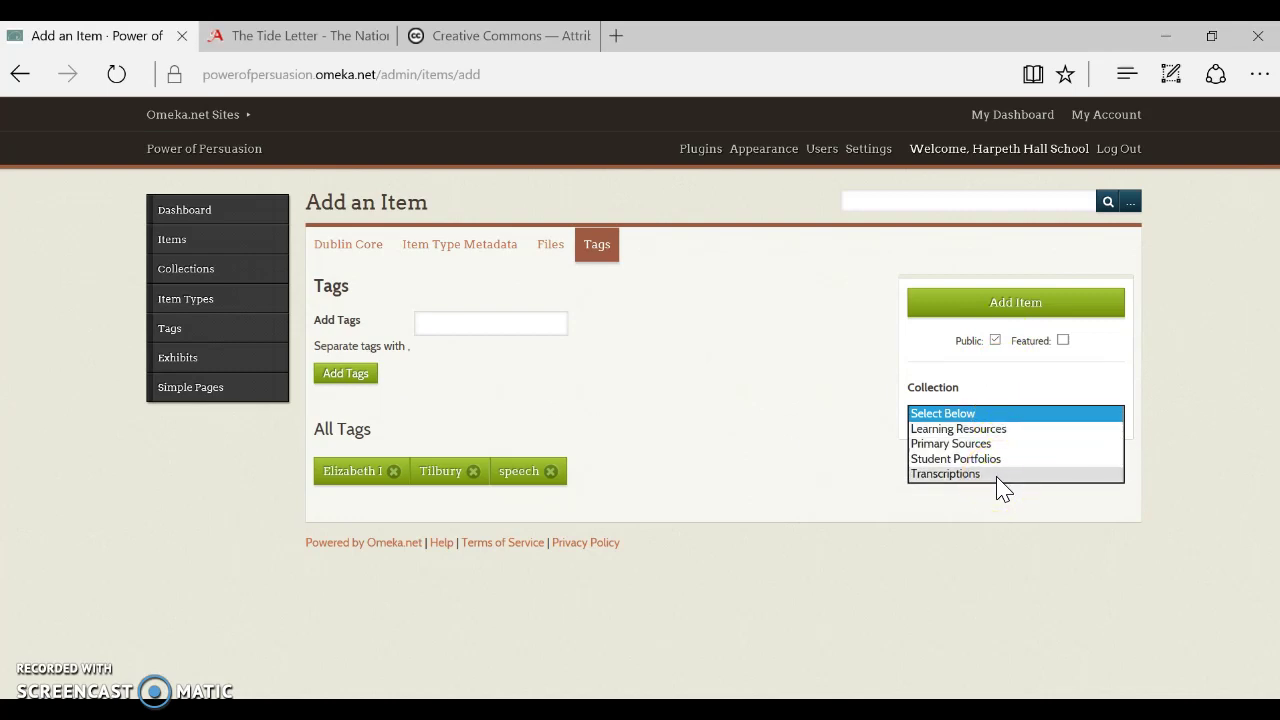
{"action": "left_click", "coordinate": [1003, 485]}
{"action": "left_click", "coordinate": [1050, 428]}
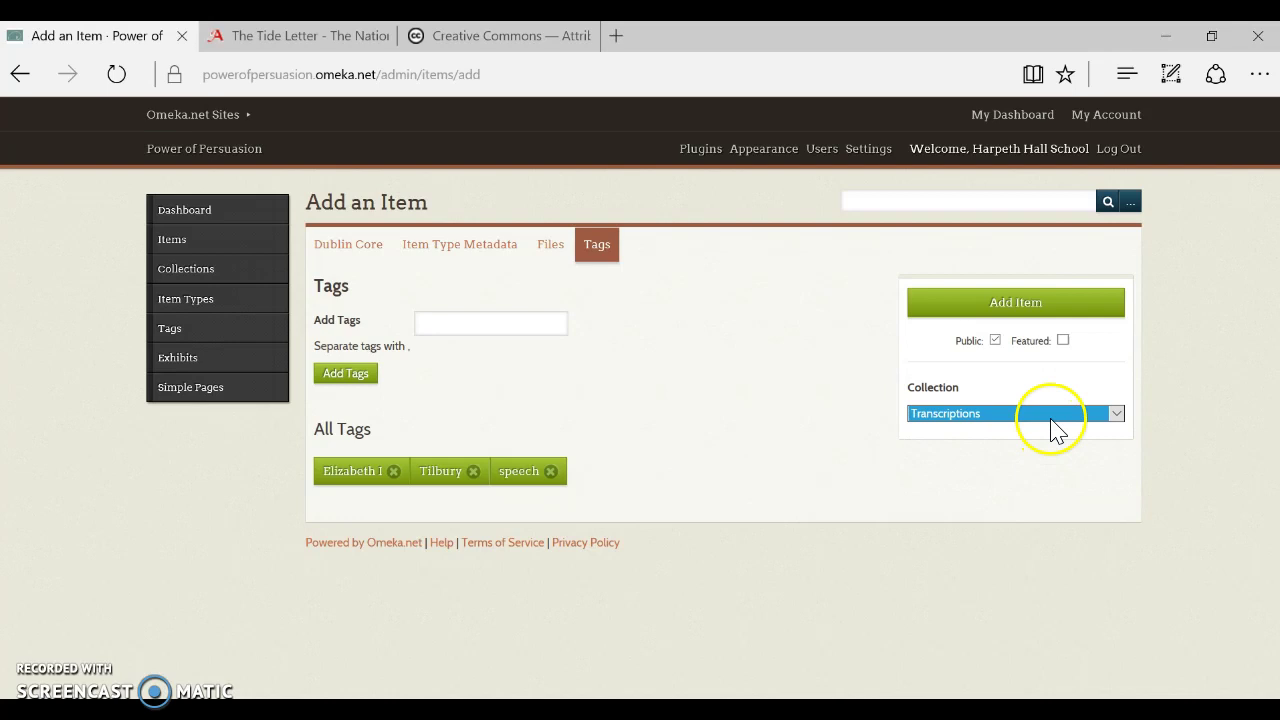
{"action": "left_click", "coordinate": [1034, 302]}
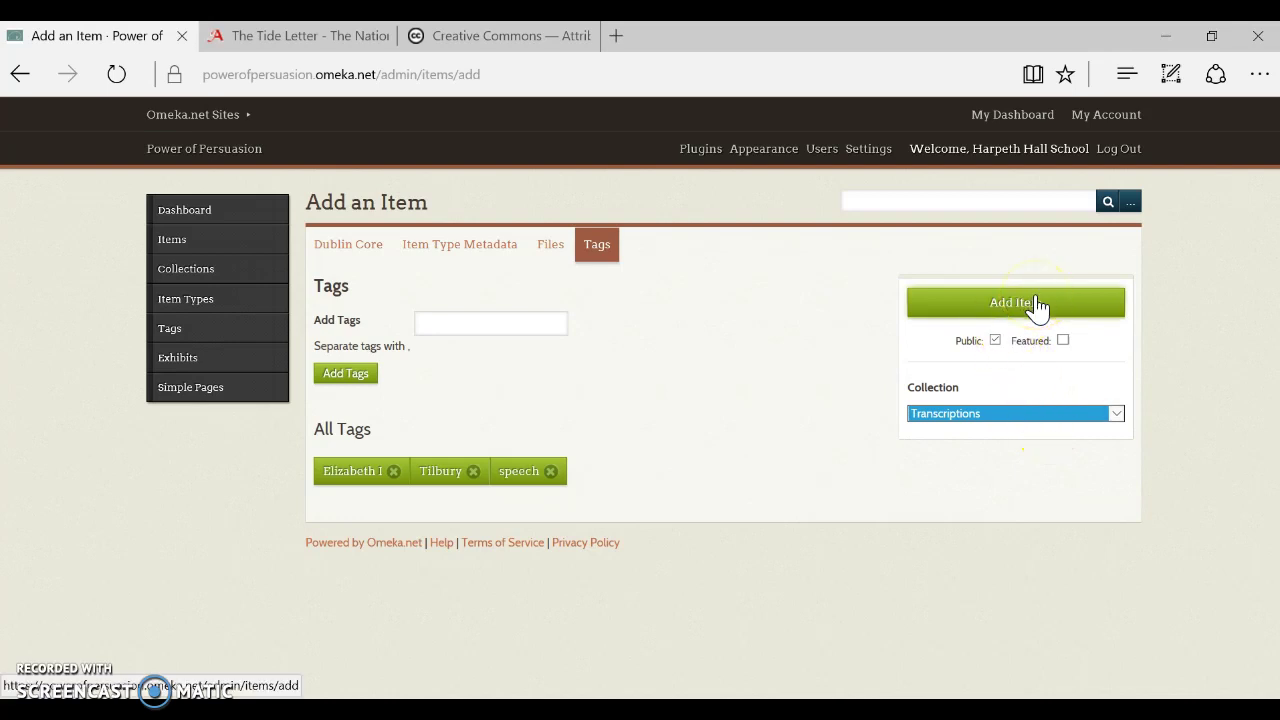